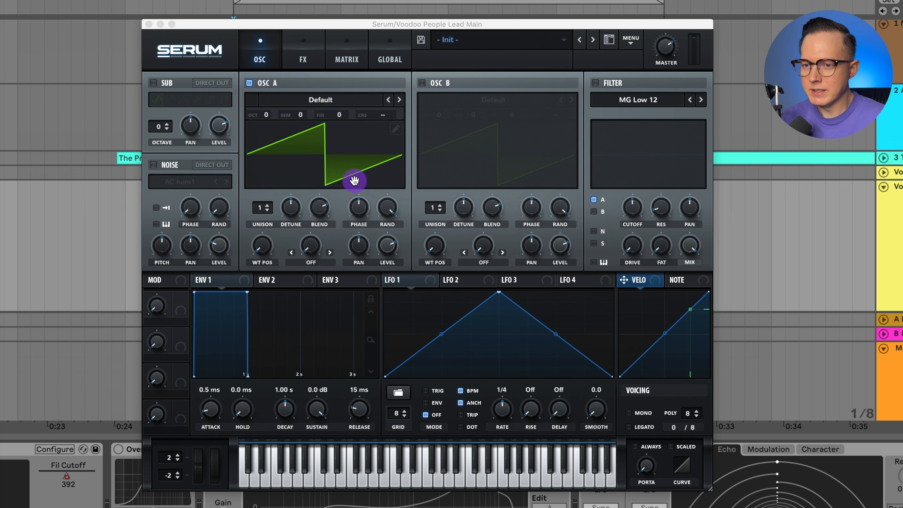
Load the Basic Shapes wavetable into oscillator A and raise its wavetable position to the pulse waveform
left_click(324, 100)
mouse_move(322, 118)
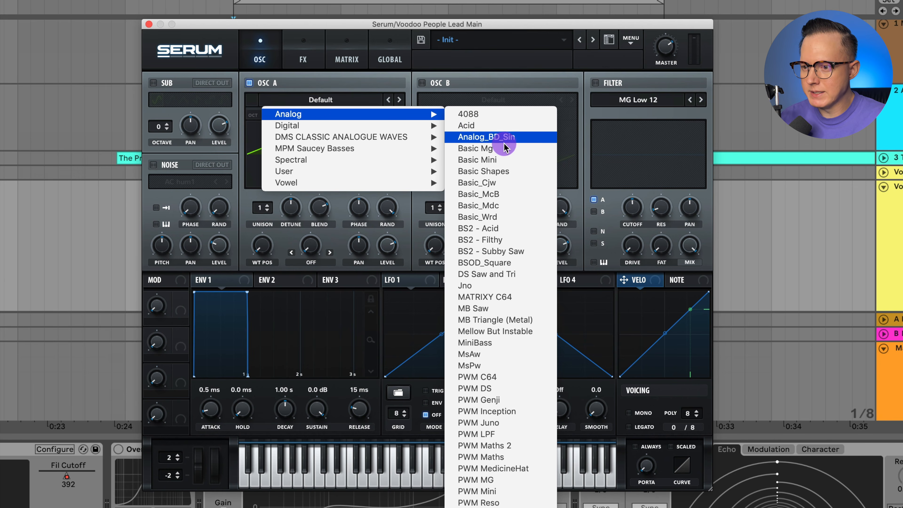
left_click(516, 173)
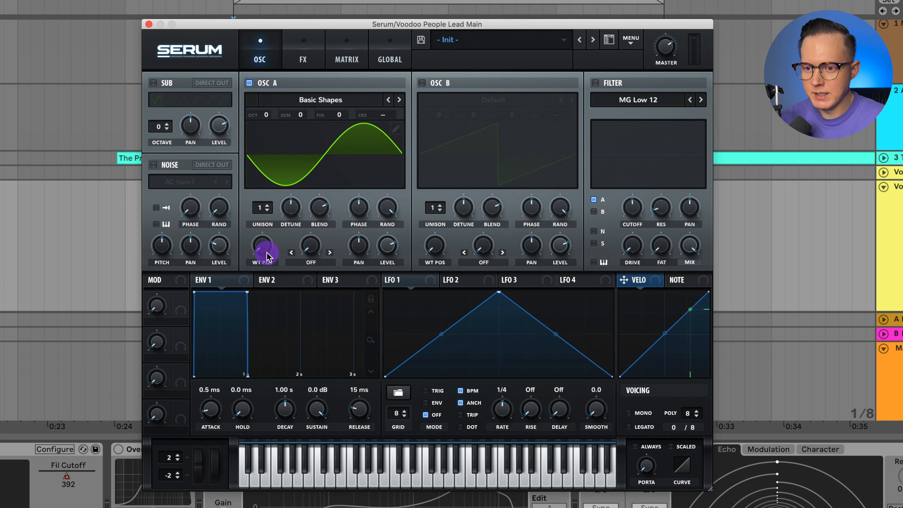
left_click_drag(267, 255, 288, 193)
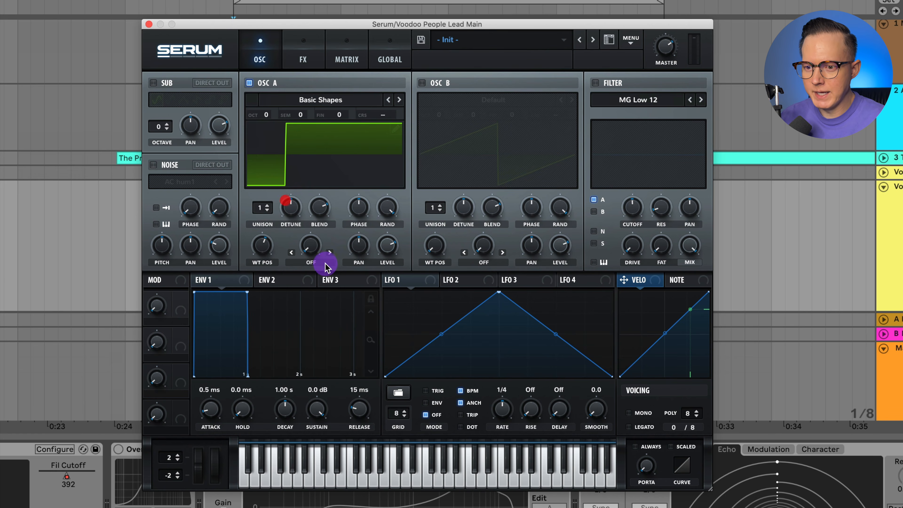
Set oscillator A's warp mode to PWM and raise the warp amount to produce a narrow pulse
left_click(320, 265)
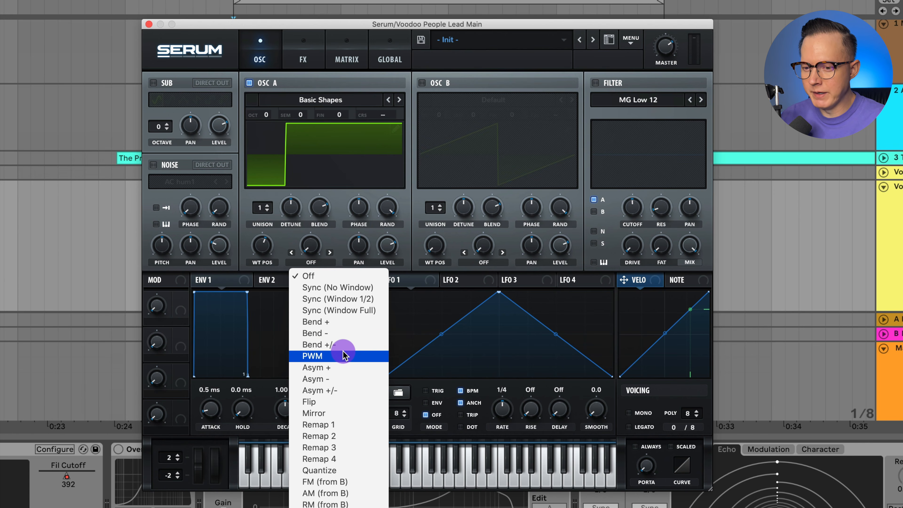
left_click(347, 357)
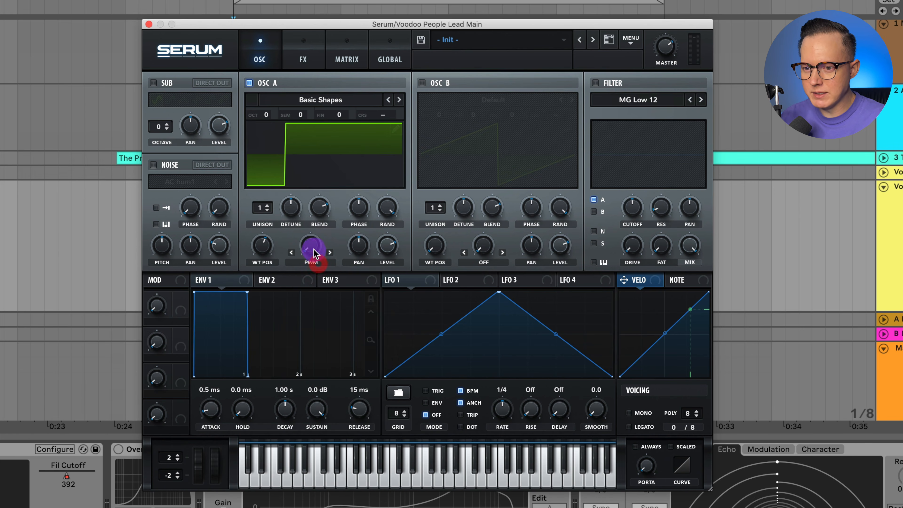
left_click_drag(313, 255, 331, 294)
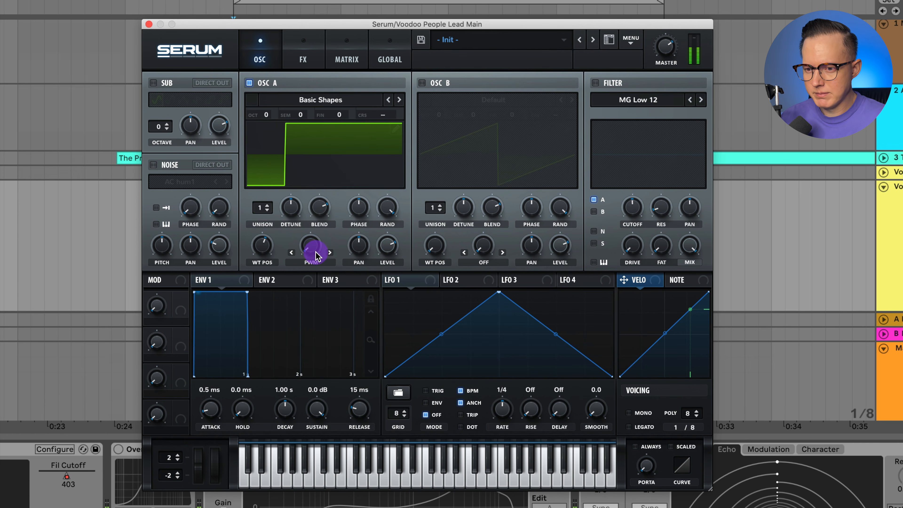
left_click_drag(314, 255, 337, 161)
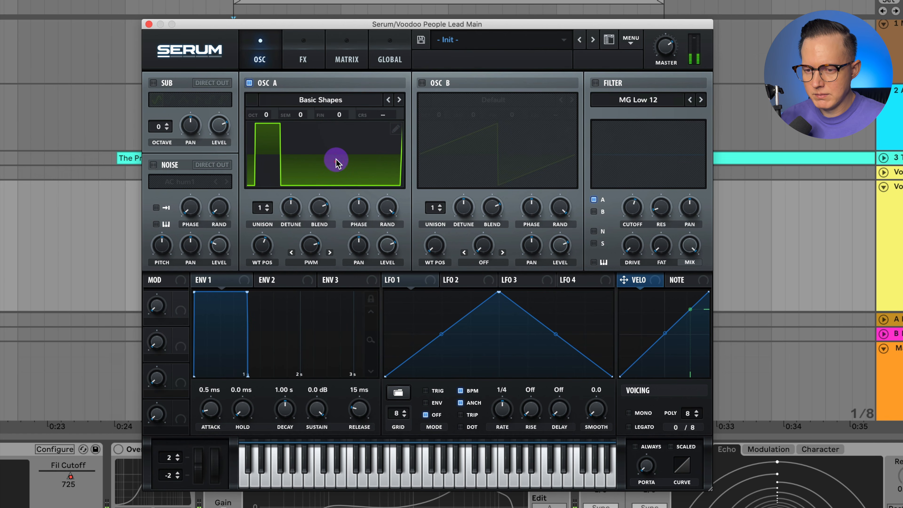
left_click(311, 245)
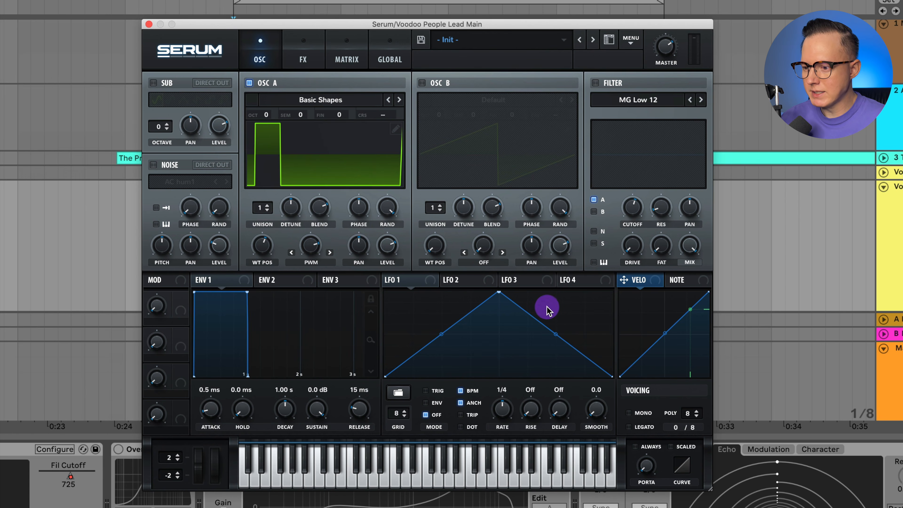
Make the voicing mono with always-on portamento and a glide time of about 21 ms
left_click(642, 415)
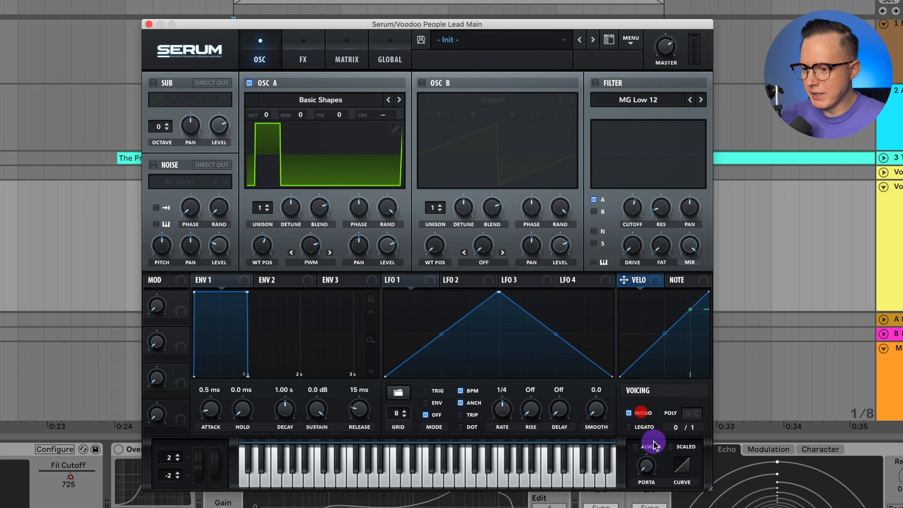
left_click(648, 469)
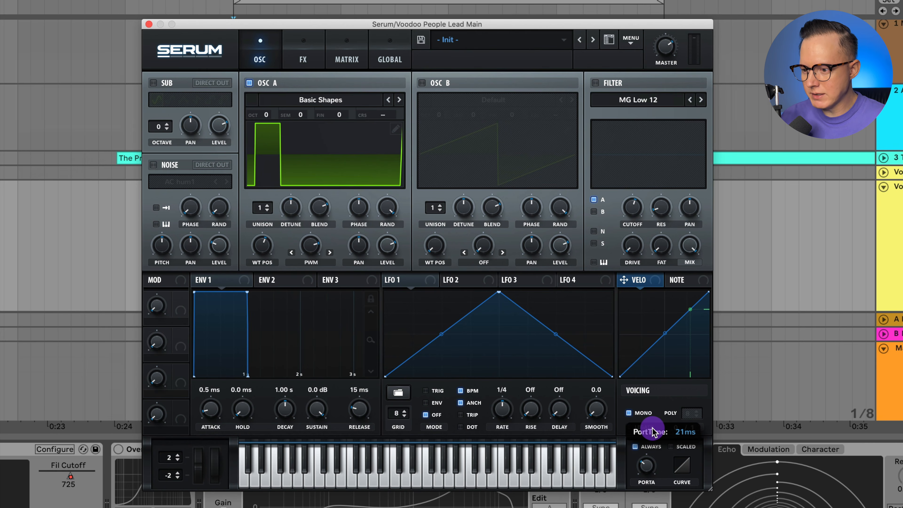
left_click_drag(653, 428, 652, 428)
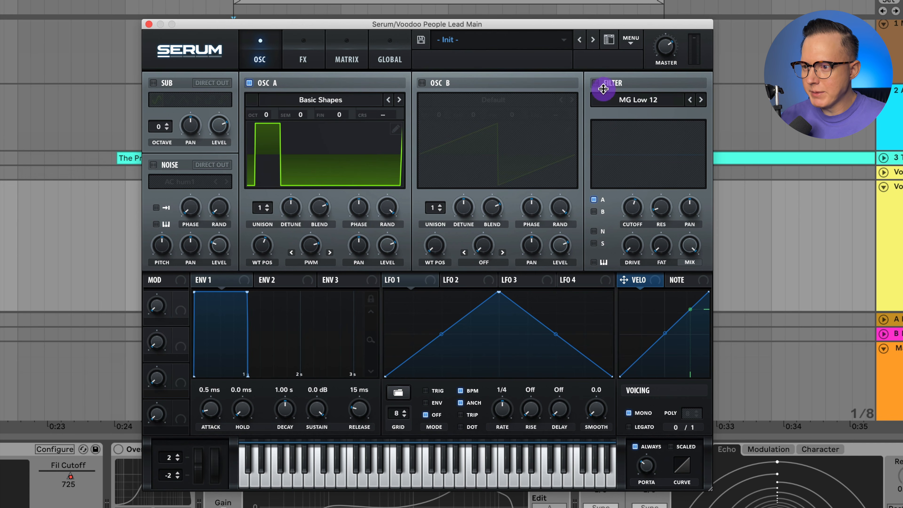
Enable the filter on oscillator A as MG Low 18, raise its resonance strongly and lower the cutoff to about 517
left_click(594, 84)
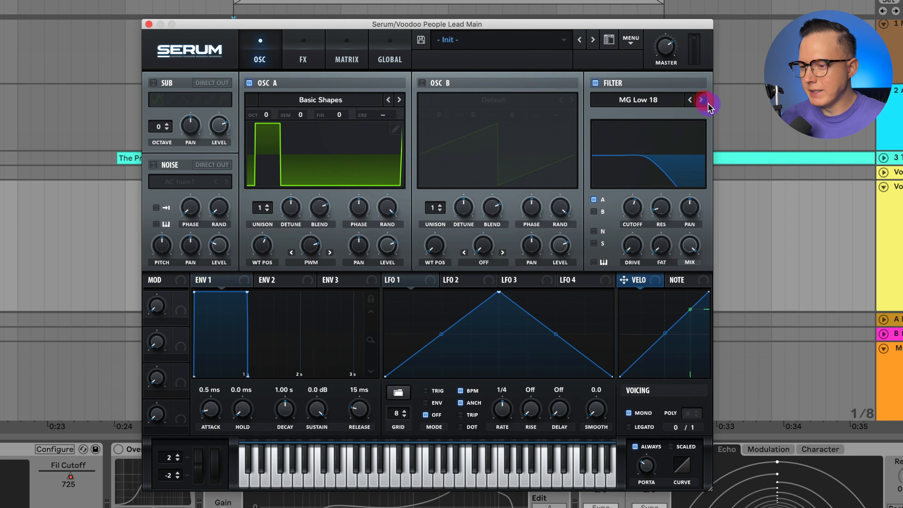
left_click_drag(661, 208, 674, 125)
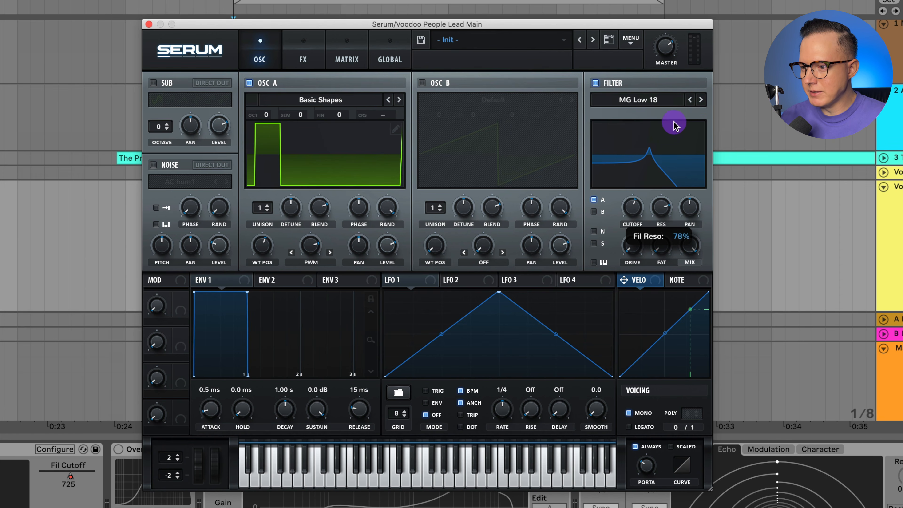
left_click_drag(633, 213, 635, 214)
left_click_drag(665, 214, 667, 220)
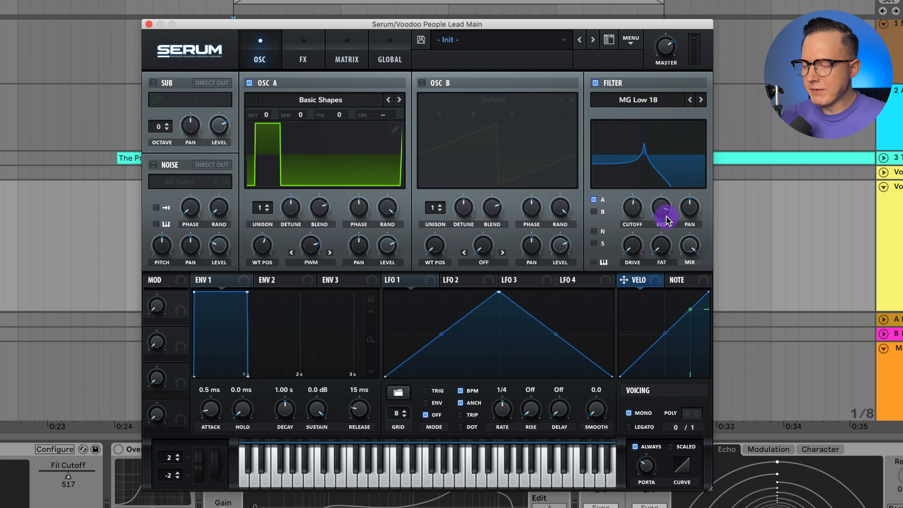
Set the filter drive to 74% and sweep the cutoff while auditioning, leaving it at about 854
left_click_drag(643, 251, 644, 245)
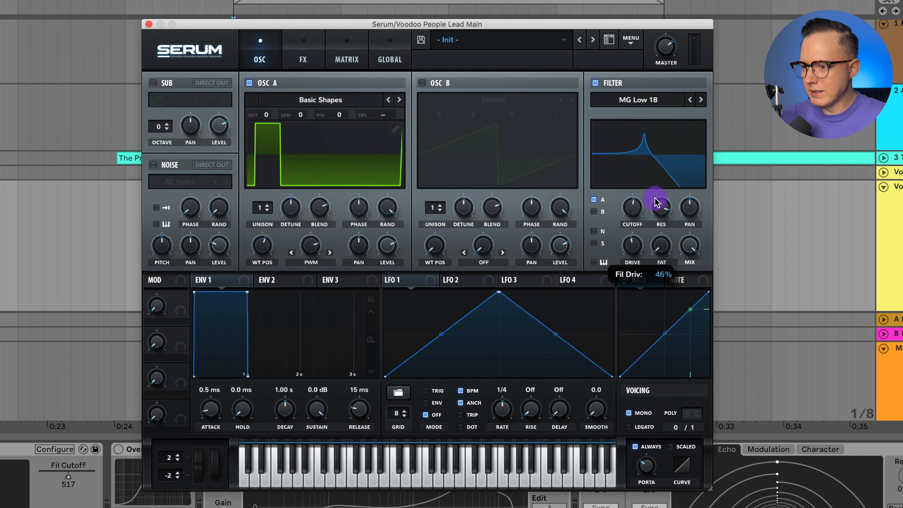
left_click_drag(631, 242, 636, 228)
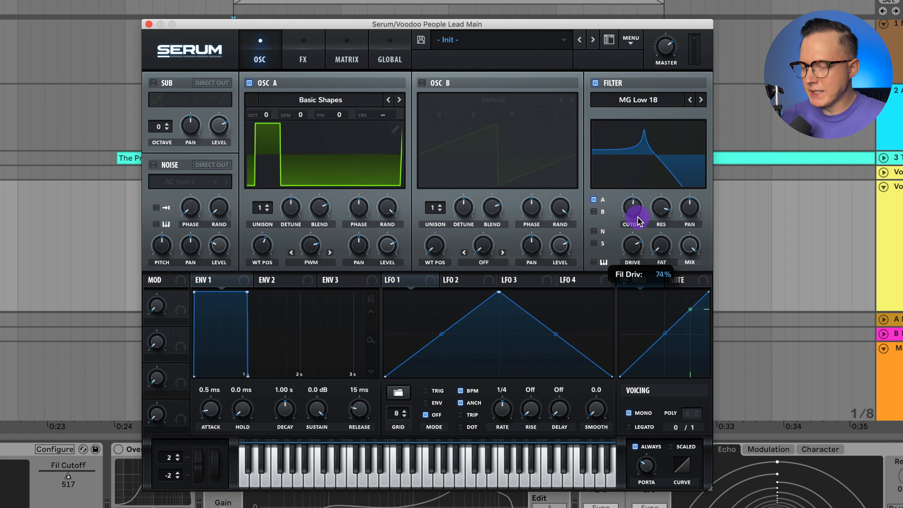
key("space")
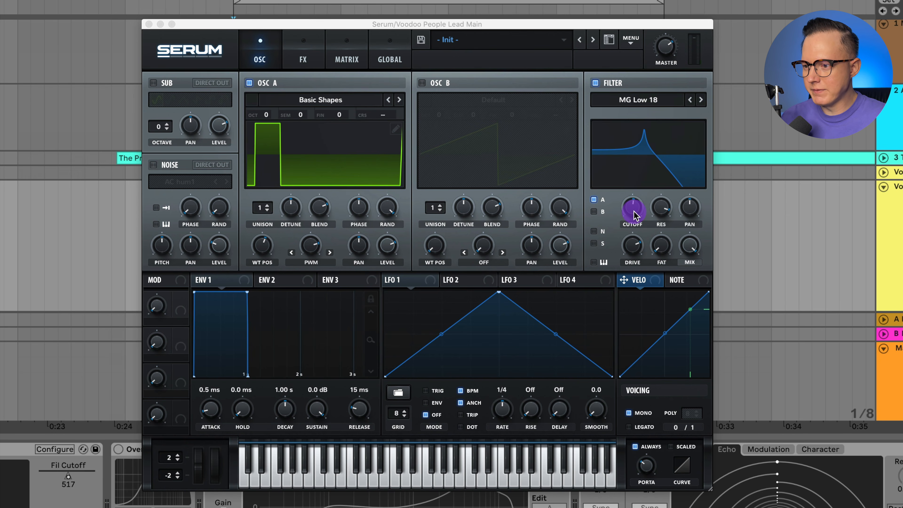
mouse_move(634, 213)
left_mouse_down()
mouse_move(636, 207)
mouse_move(636, 244)
mouse_move(640, 213)
left_mouse_up()
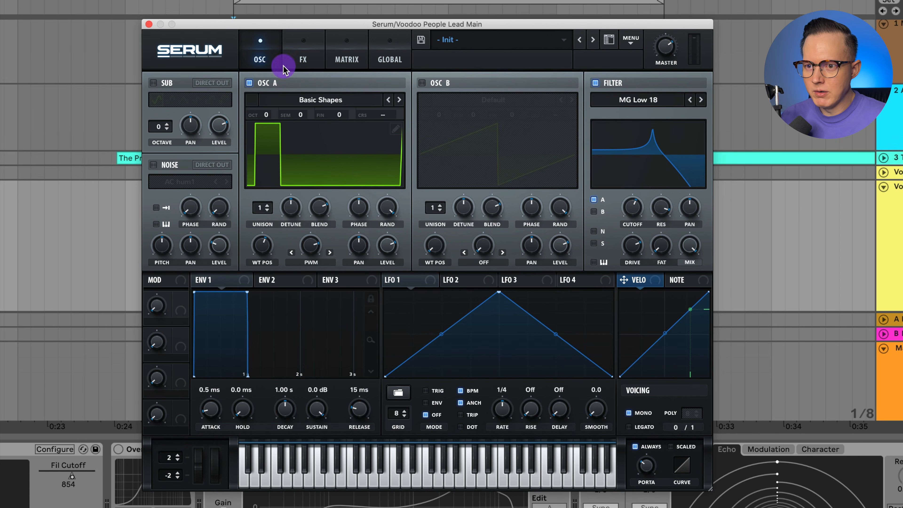
Add a Distortion effect in Asym mode with the drive at 66% and the mix at about 64%
left_click(301, 60)
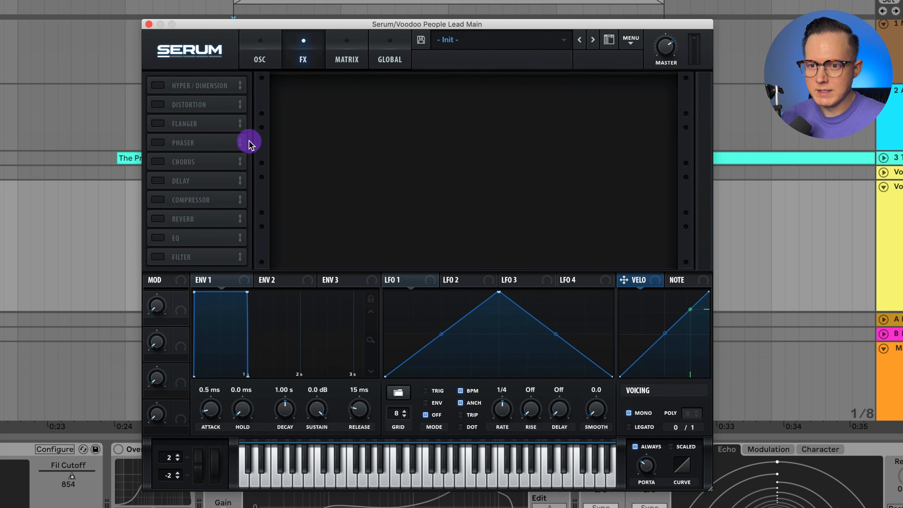
left_click(158, 104)
left_click(330, 101)
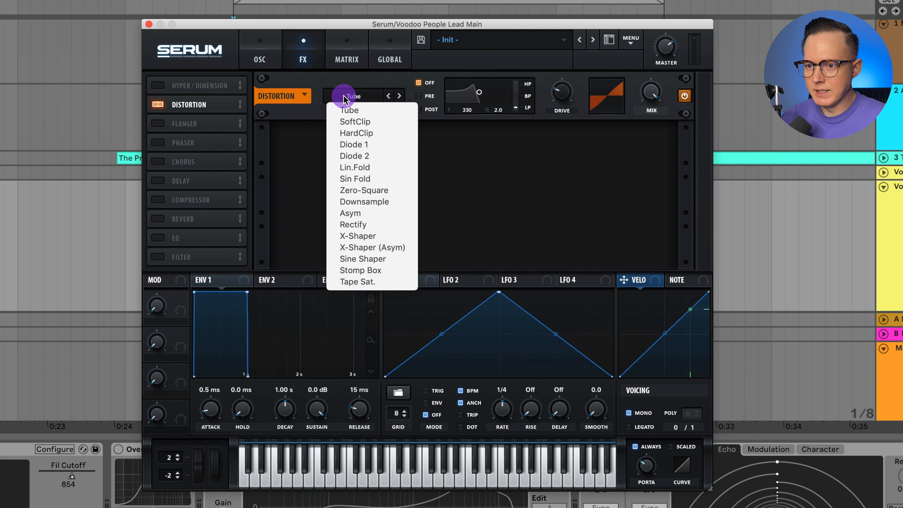
left_click(370, 213)
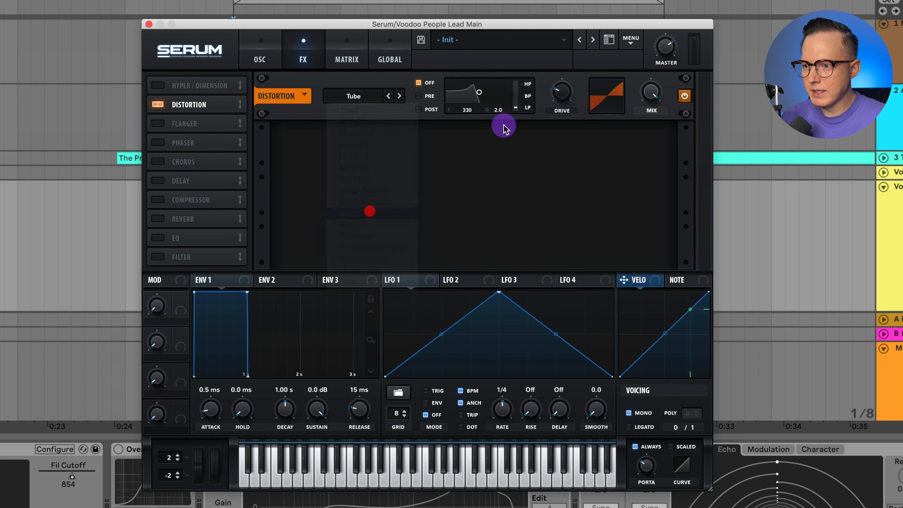
left_click_drag(560, 91, 578, 50)
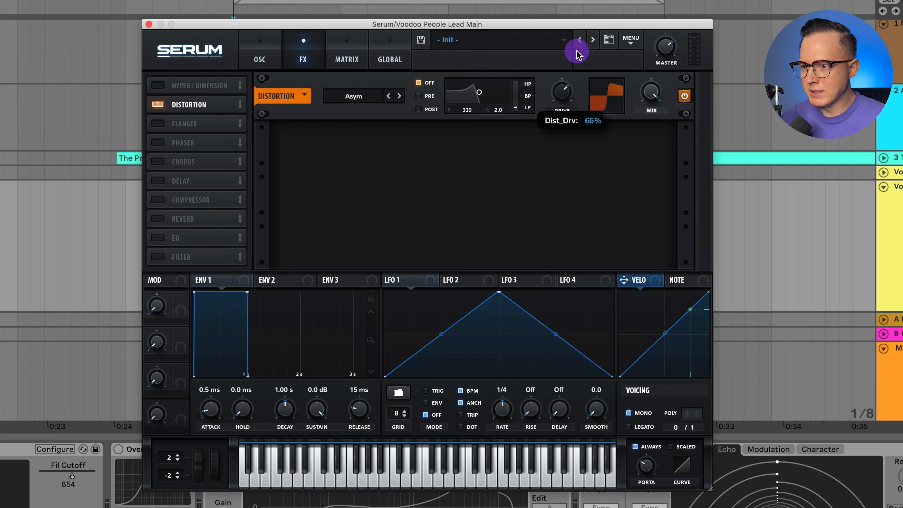
left_click_drag(652, 91, 654, 131)
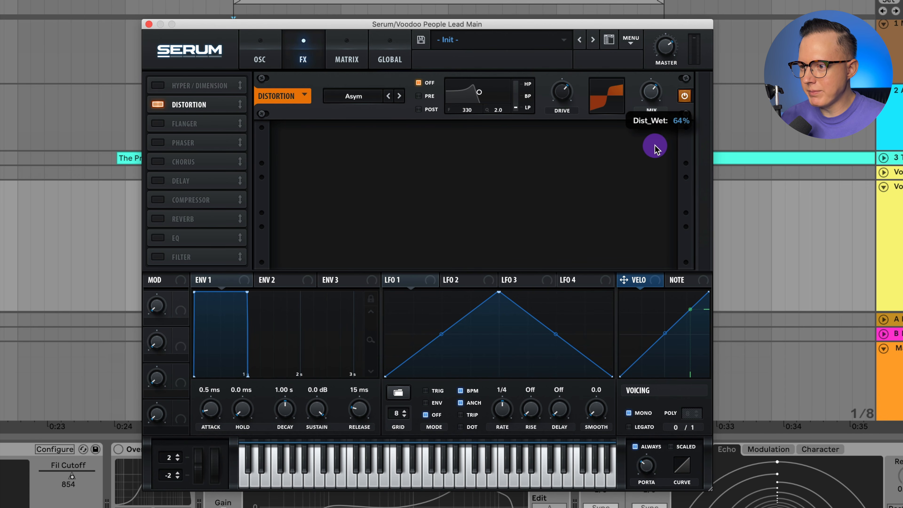
left_click_drag(655, 148, 655, 149)
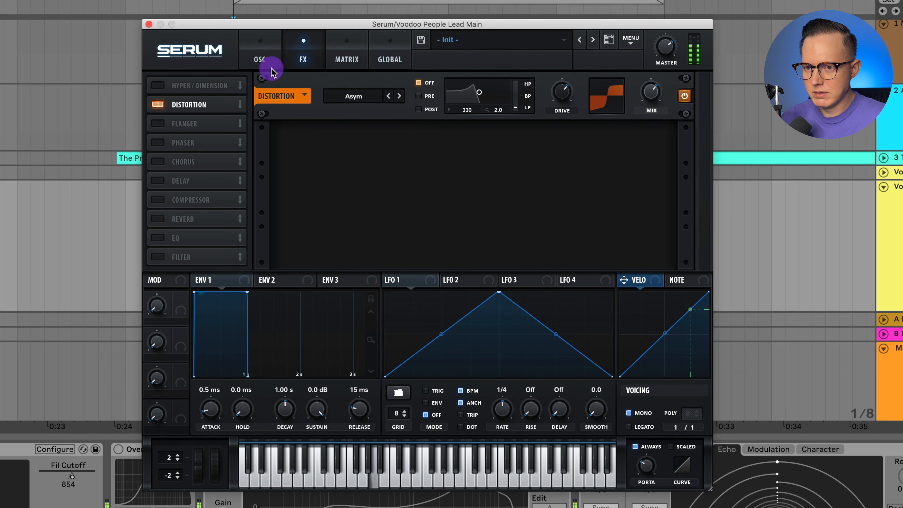
Lower the synth's filter cutoff to about 411 and close the Serum window
left_click(263, 59)
left_click_drag(633, 214, 638, 236)
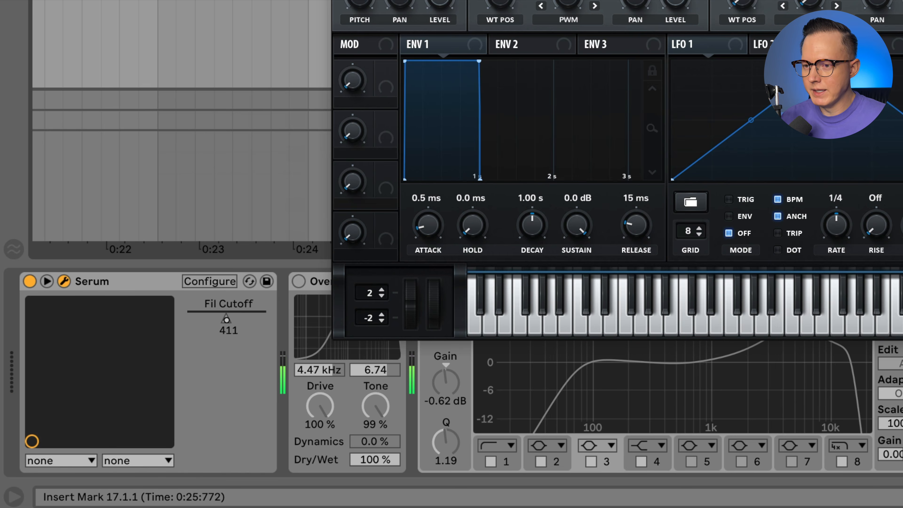
left_click(338, 0)
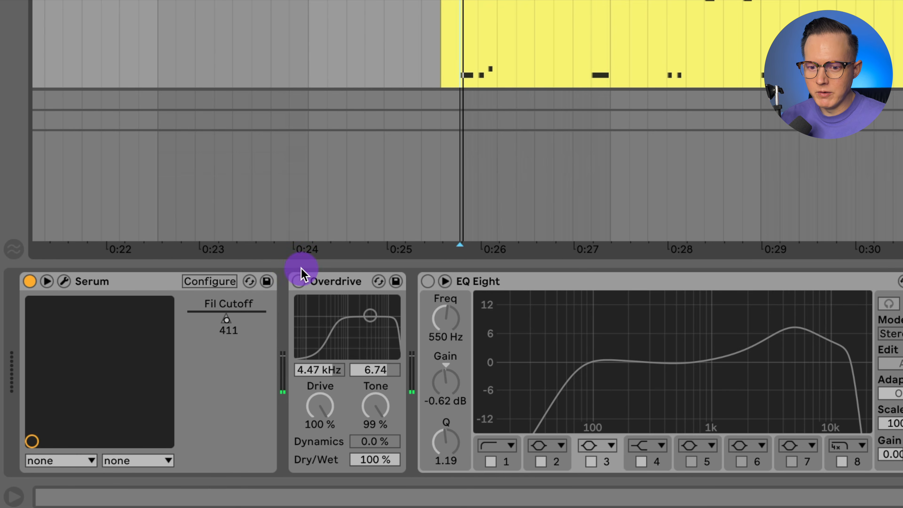
Switch on the Overdrive device after Serum and play the lead part through it
left_click(298, 282)
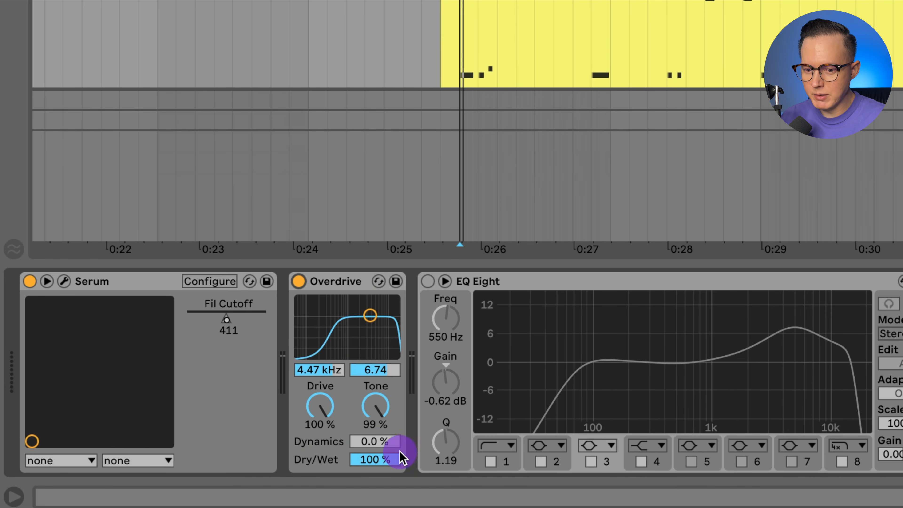
left_click(625, 180)
key("space")
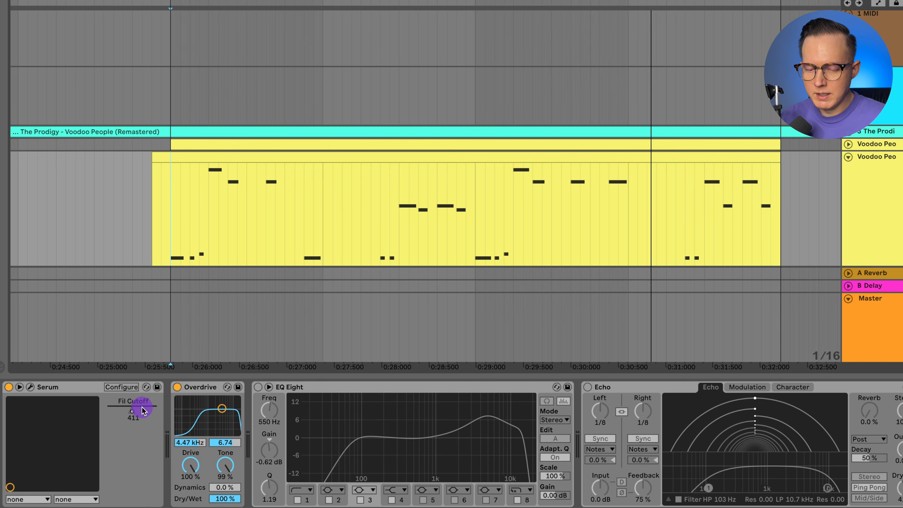
Show the automation lane for Serum's Fil Cutoff parameter on the lead track and re-enable the overridden automation
right_click(85, 452)
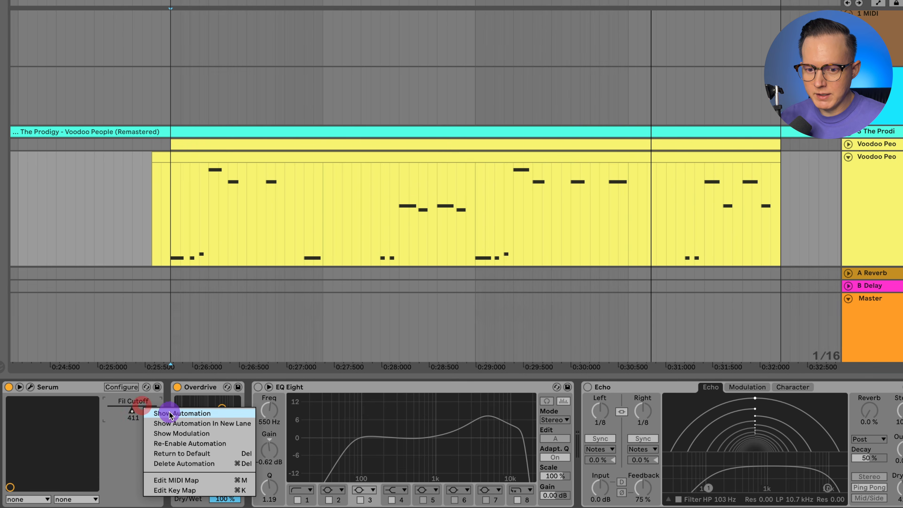
left_click(125, 453)
key("a")
key("a")
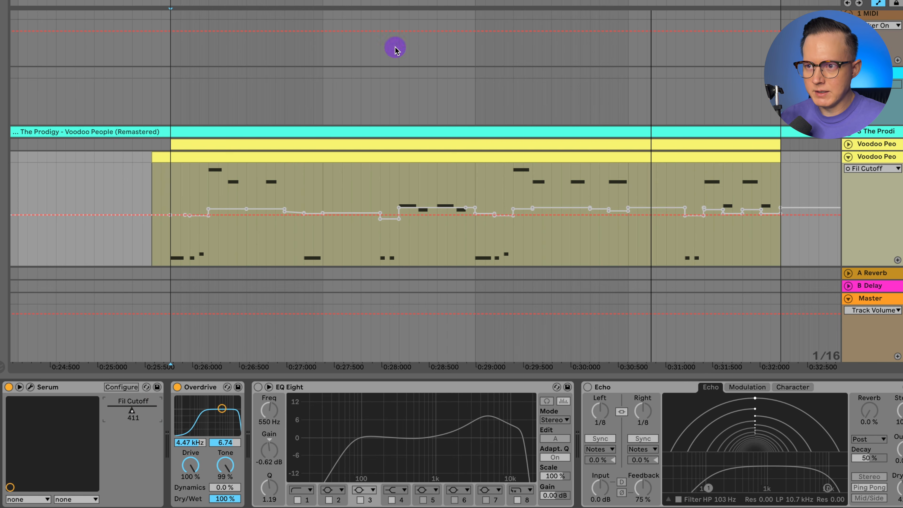
left_click(432, 1)
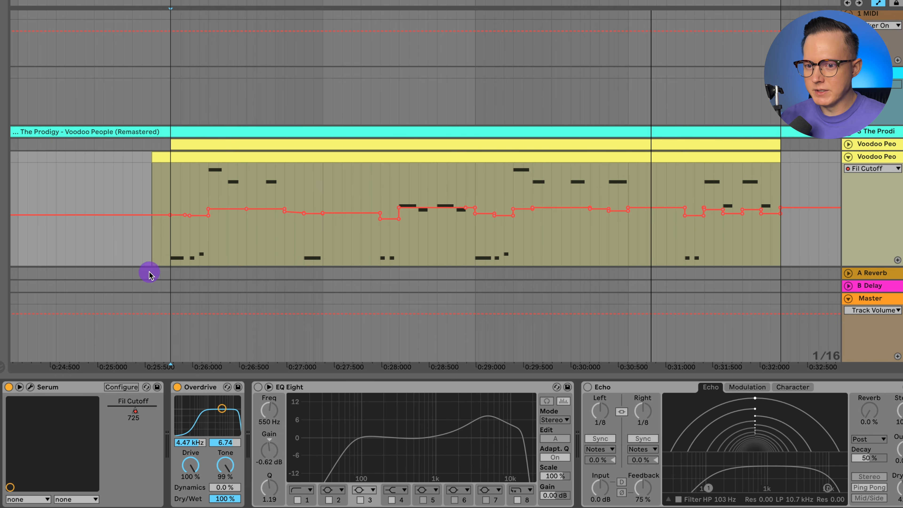
Play the lead from its first note and examine the filter cutoff automation closely around 0:30
left_click(171, 250)
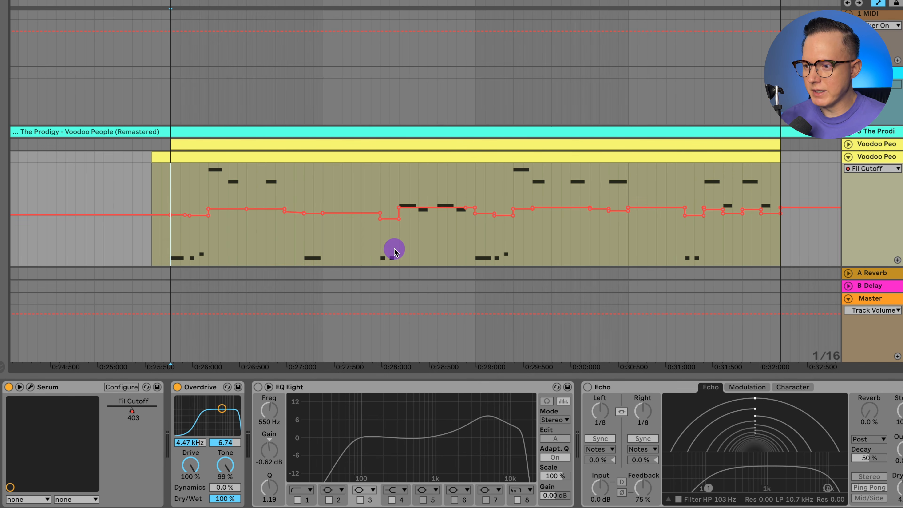
key("space")
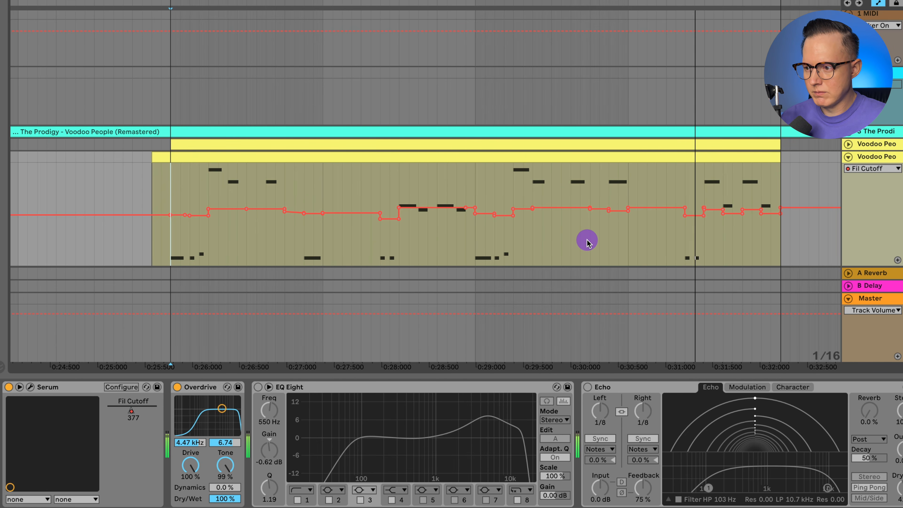
left_click(609, 239)
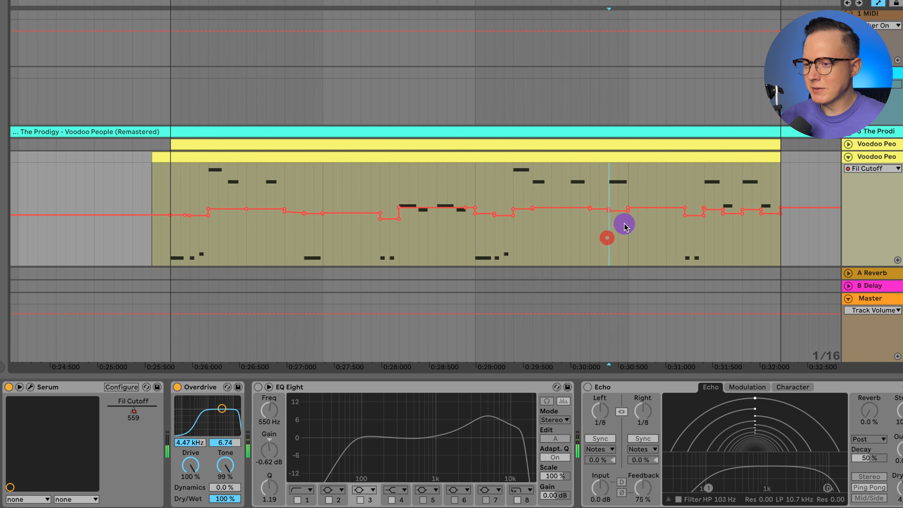
left_click(597, 242)
left_click_drag(630, 2, 628, 25)
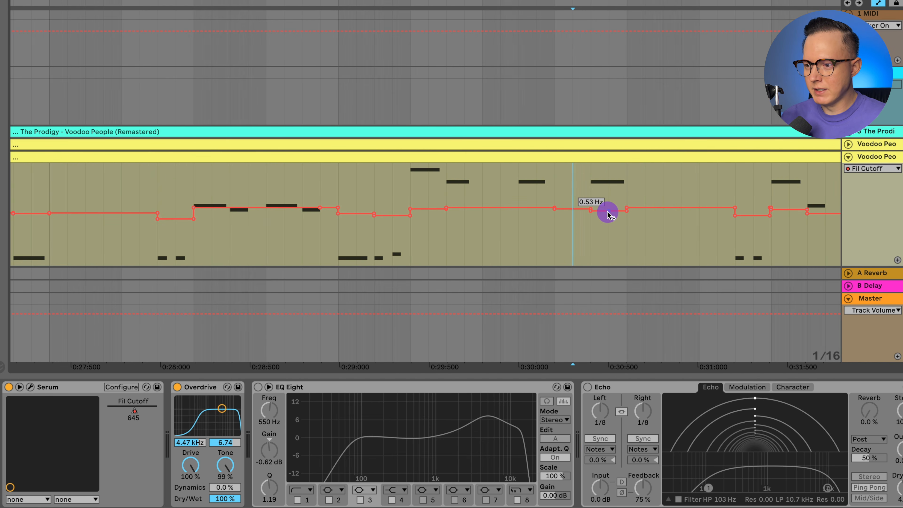
Play the lead part, lower Serum's filter cutoff by hand to about 200 and close the Serum window
mouse_move(607, 212)
left_mouse_down()
mouse_move(607, 197)
mouse_move(611, 227)
left_mouse_up()
key("space")
key("space")
key("space")
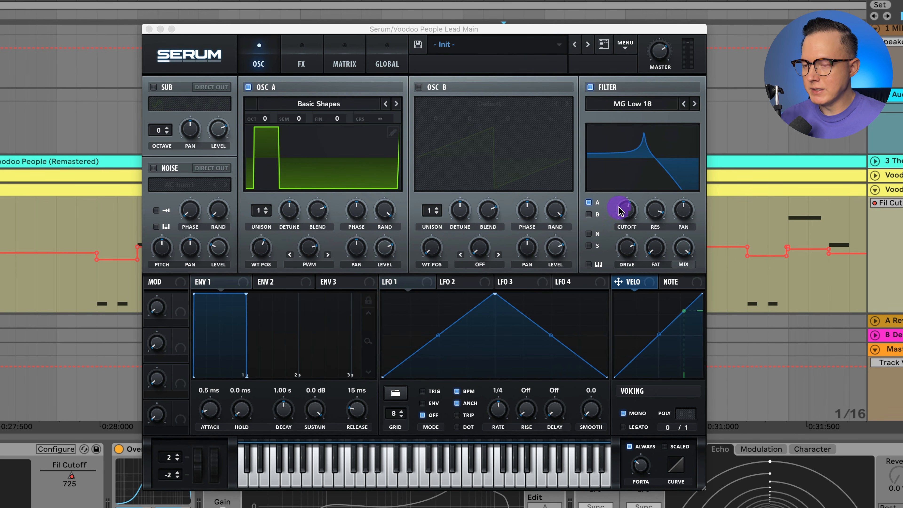
left_click_drag(629, 217, 635, 245)
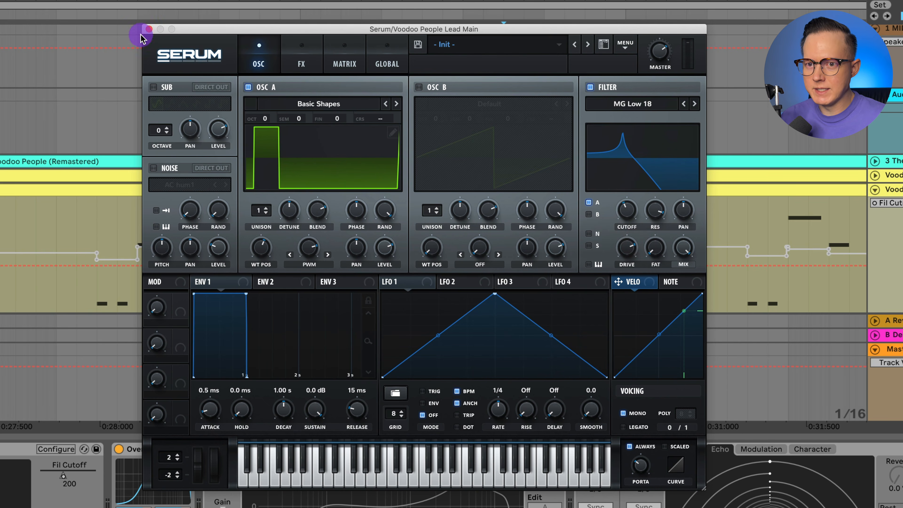
left_click(147, 29)
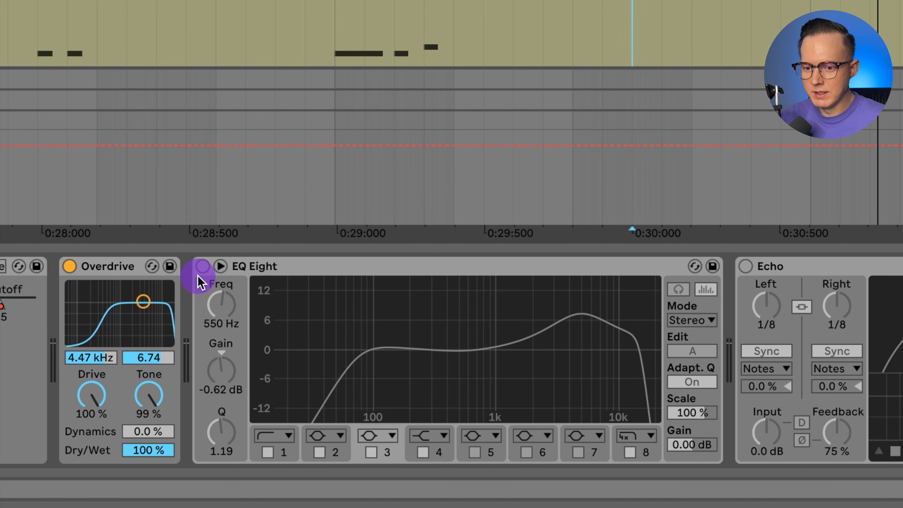
Switch on EQ Eight after the Overdrive, inspect bands 1, 3, 2 and 8, and play the lead through it
left_click(203, 266)
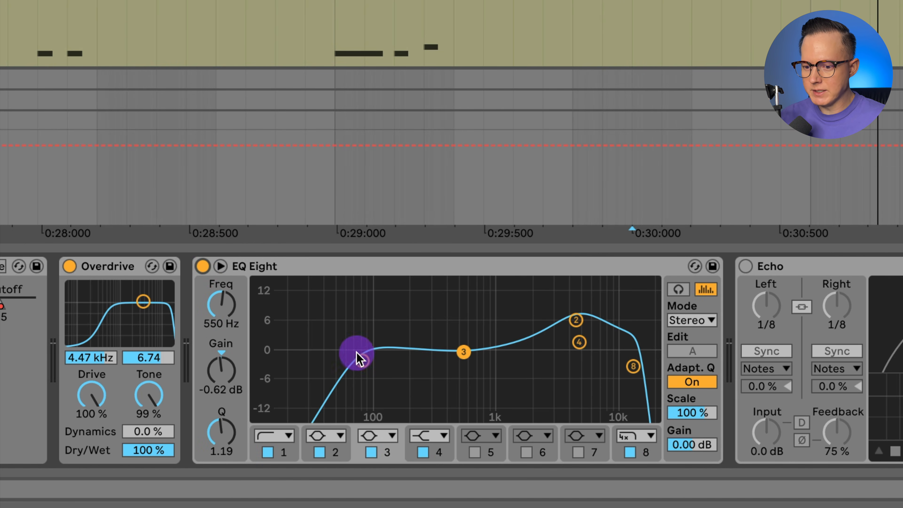
left_click(362, 361)
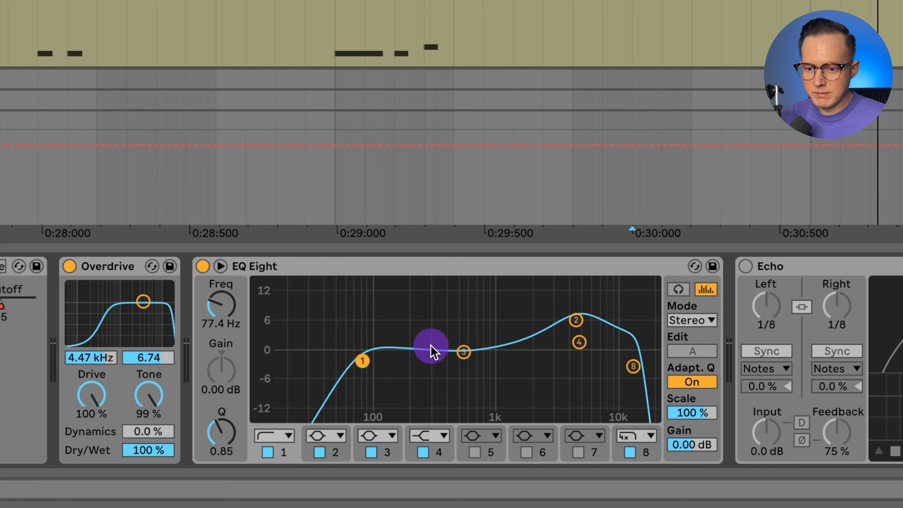
left_click(462, 351)
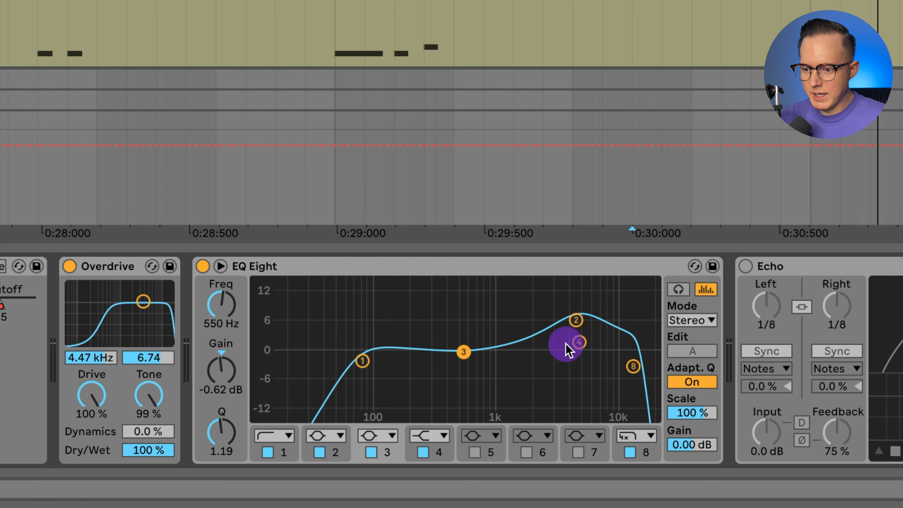
left_click(579, 321)
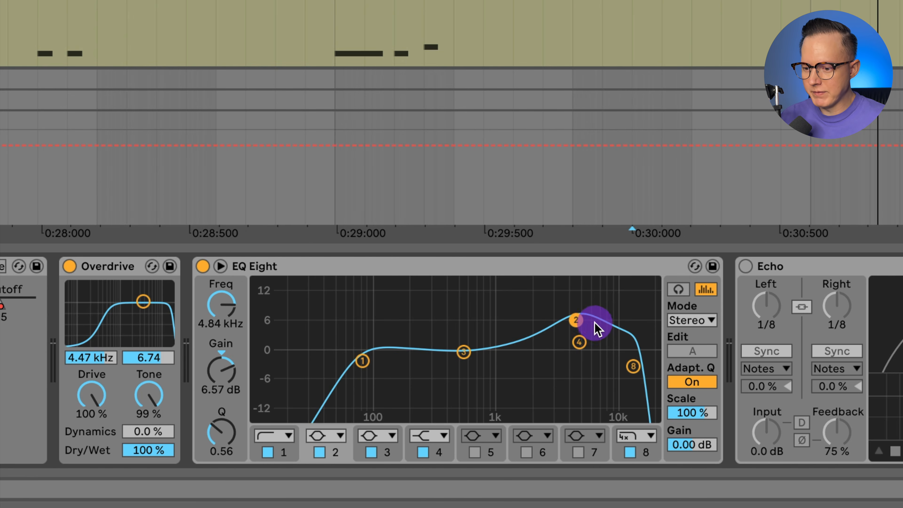
left_click(633, 366)
key("space")
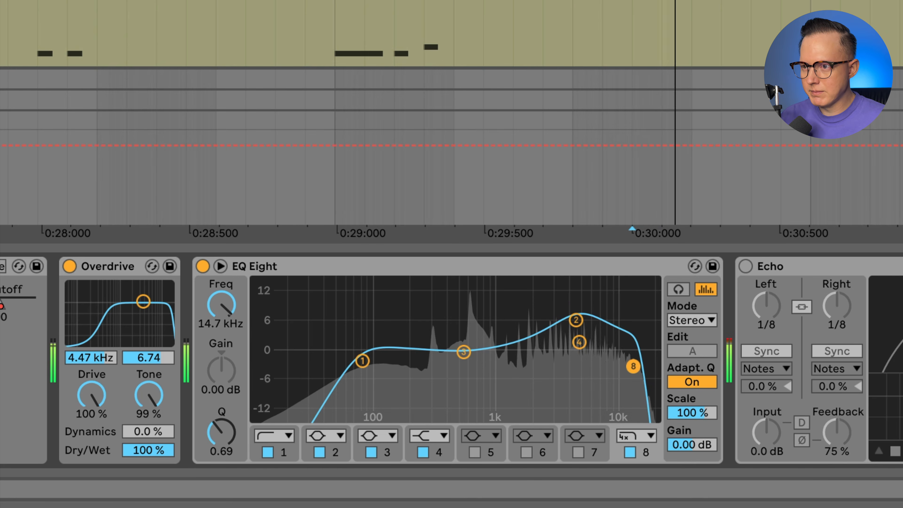
Switch on the Echo device, play the lead with its ping pong delay and compare it with EQ Eight
key("minus")
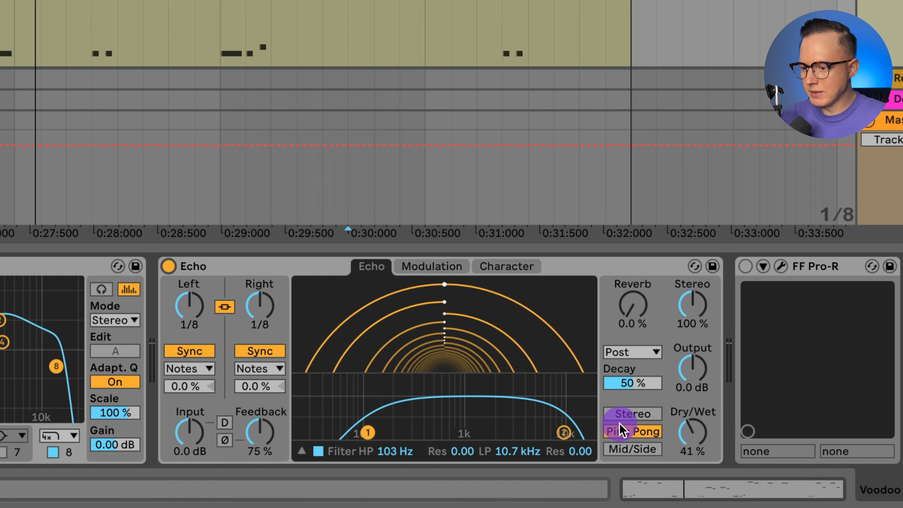
key("space")
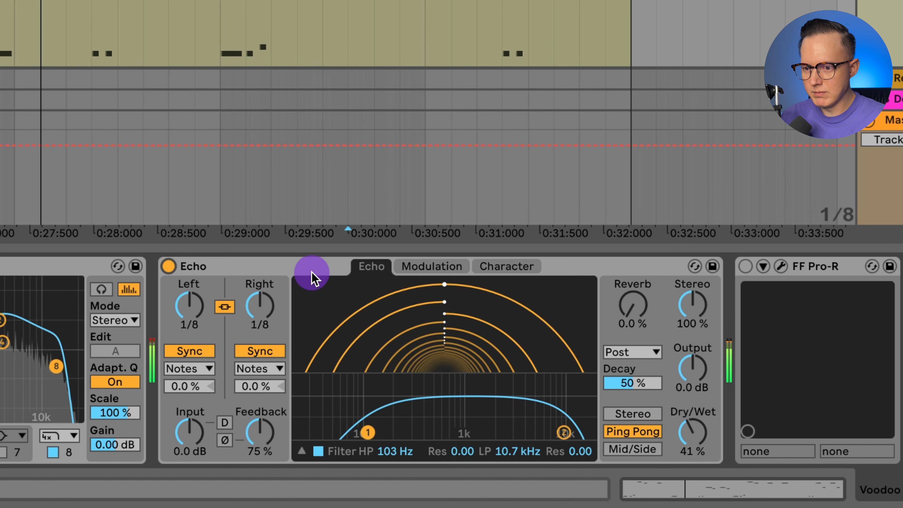
scroll(171, 338, "left", 5)
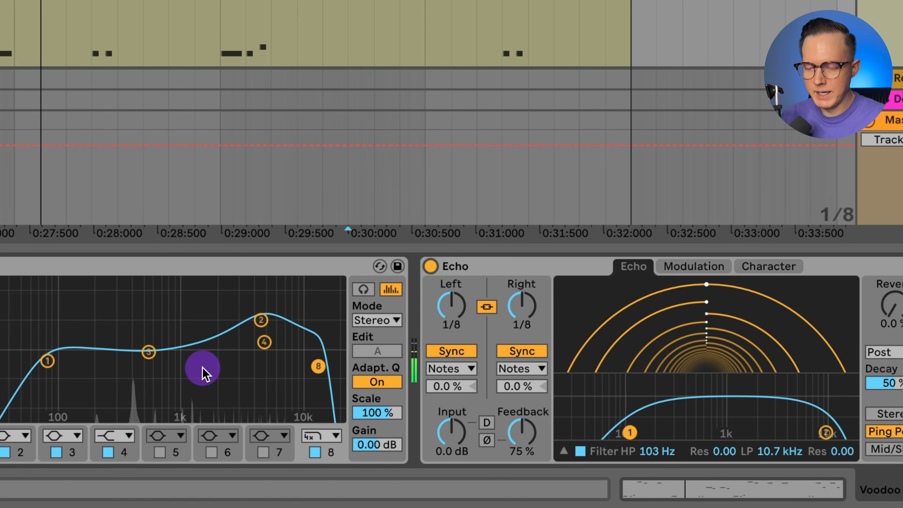
scroll(289, 336, "right", 5)
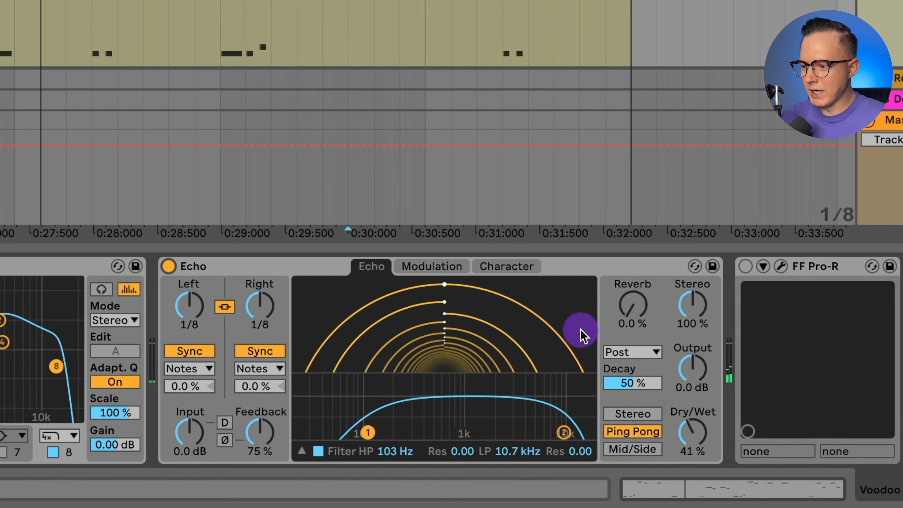
Switch on the FF Pro-R reverb, view its Big Blue Hall settings and close the plug-in window
left_click(751, 267)
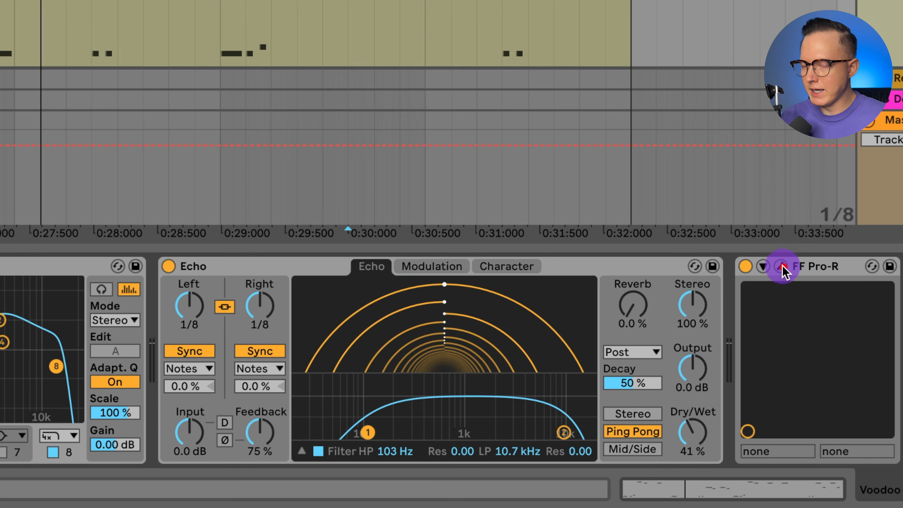
left_click(783, 268)
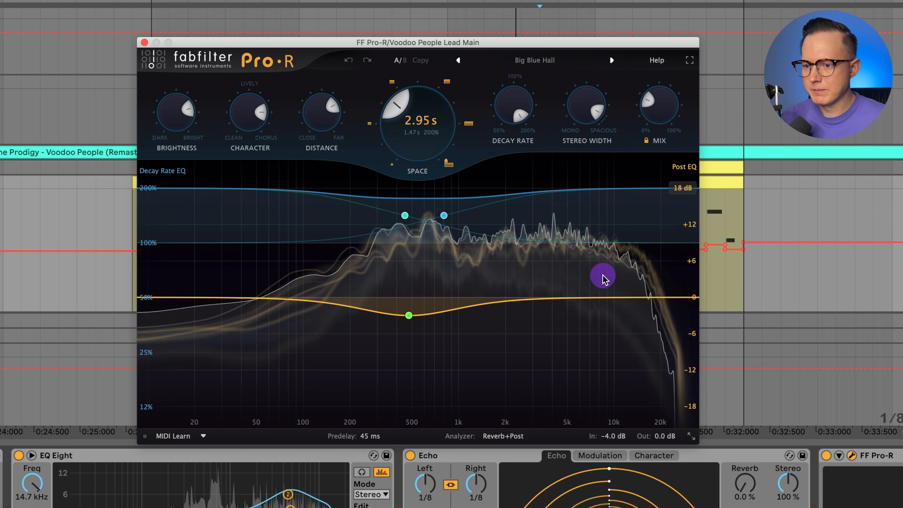
left_click(145, 43)
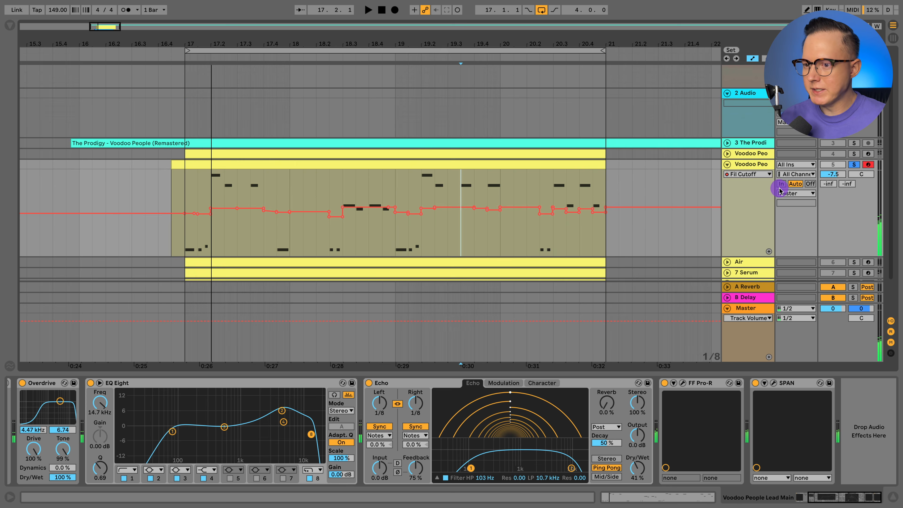
Unfold the soloed Air track and compare its device chain with the main lead track's devices
scroll(779, 191, "down", 2)
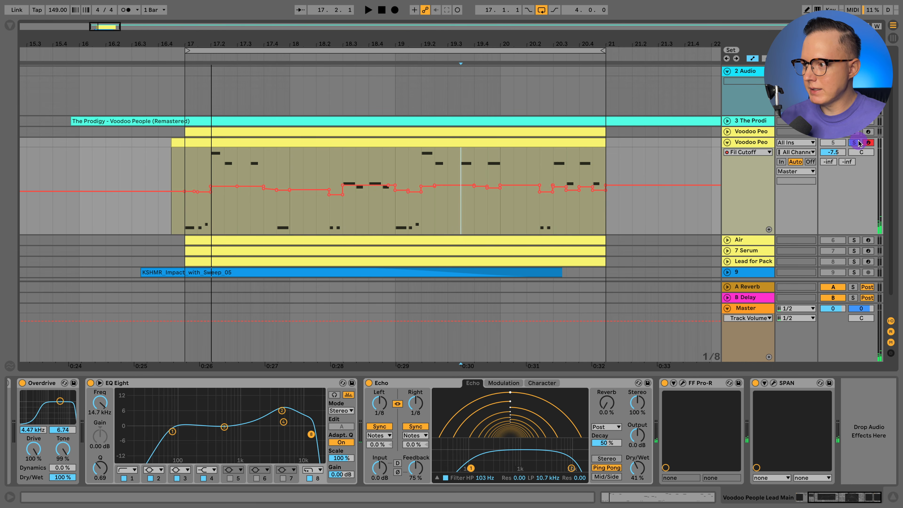
left_click(727, 239)
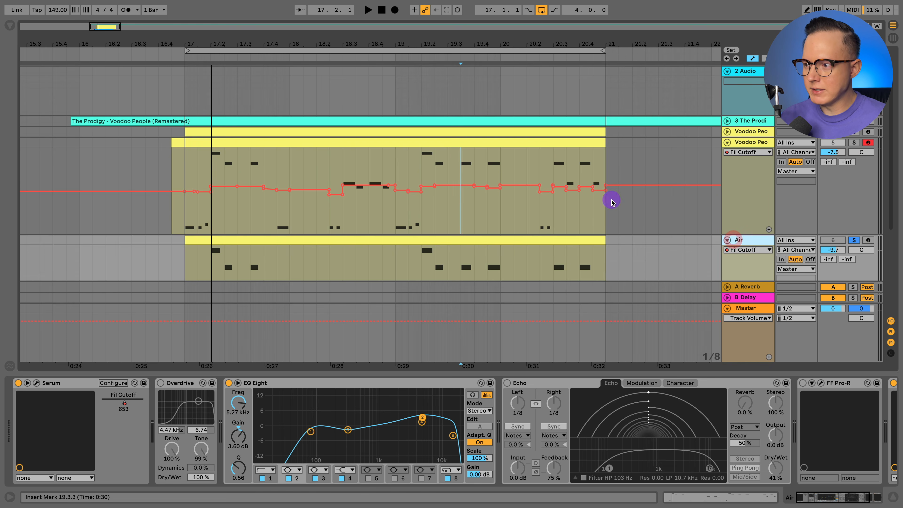
left_click(747, 142)
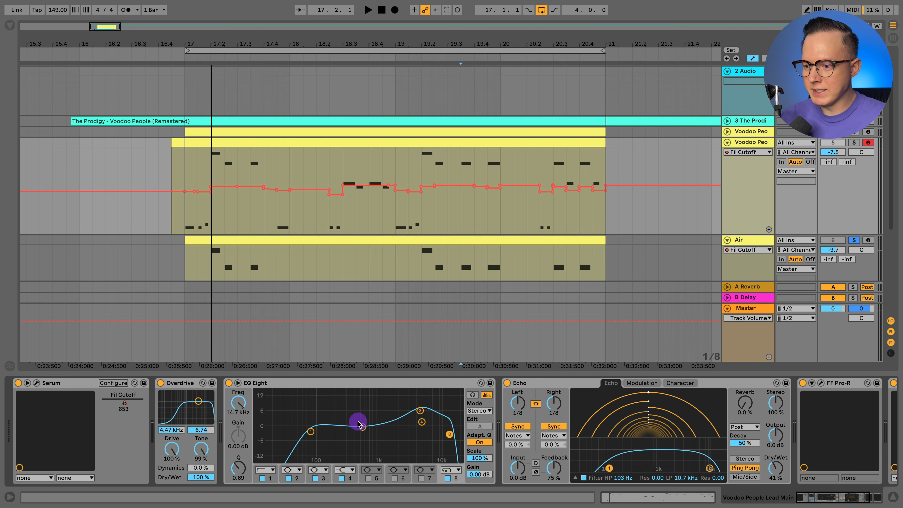
scroll(358, 423, "right", 5)
left_click(742, 241)
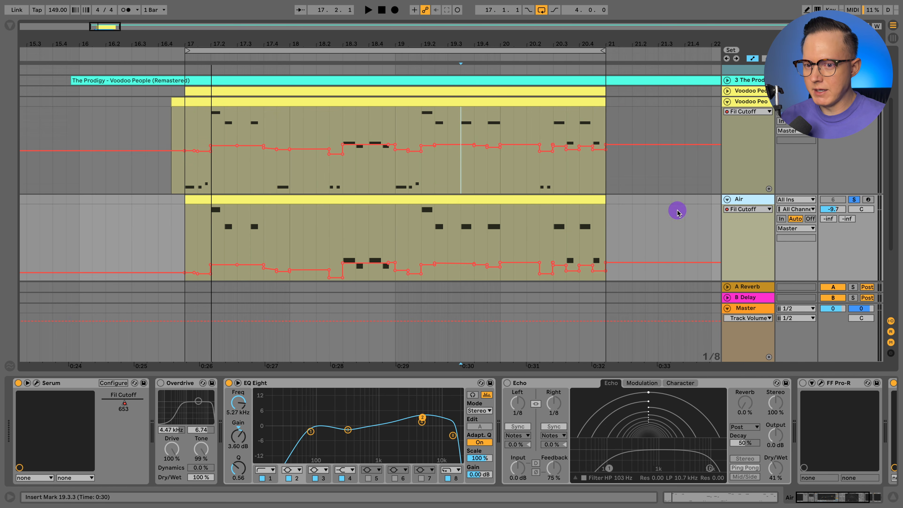
Play the soloed Air layer and place the playback start before the clips at 16.3.3
key("space")
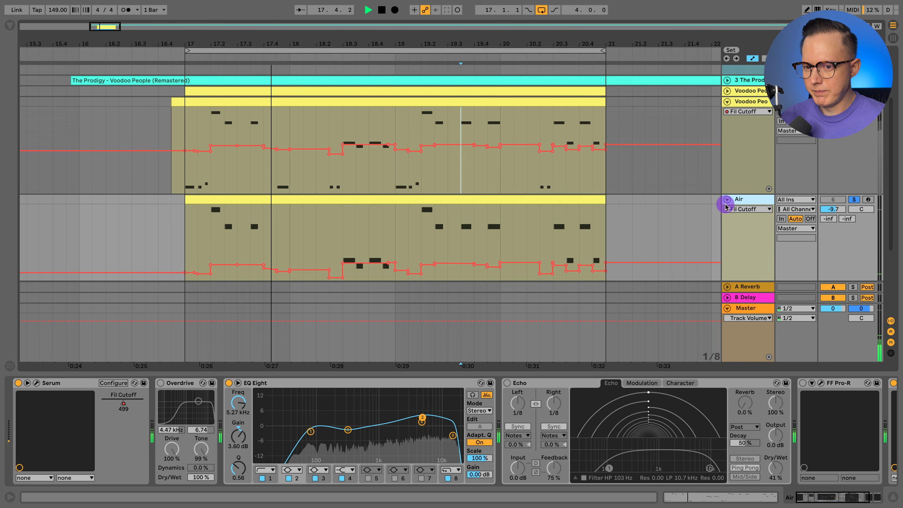
key("space")
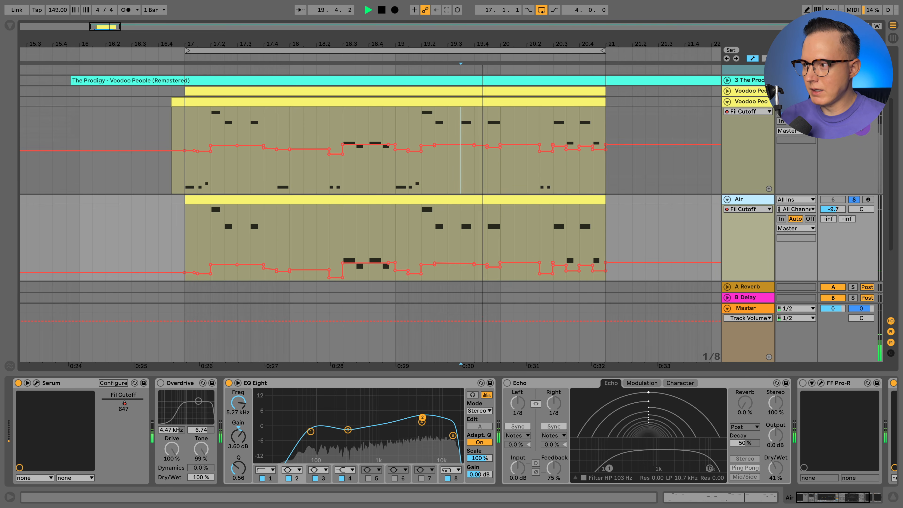
left_click(145, 252)
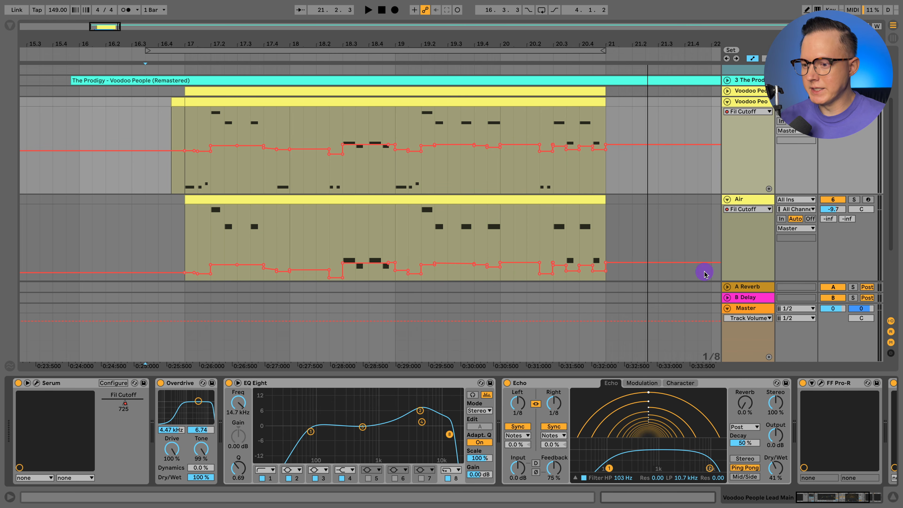
Reduce the Air track's height and check its device chain, leaving the device view hidden
left_click(894, 498)
left_click(740, 176)
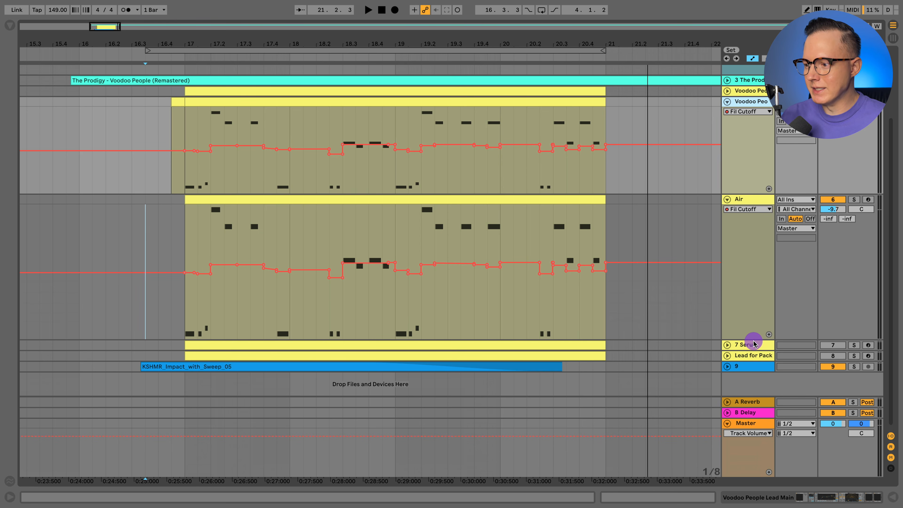
left_click_drag(753, 339, 747, 293)
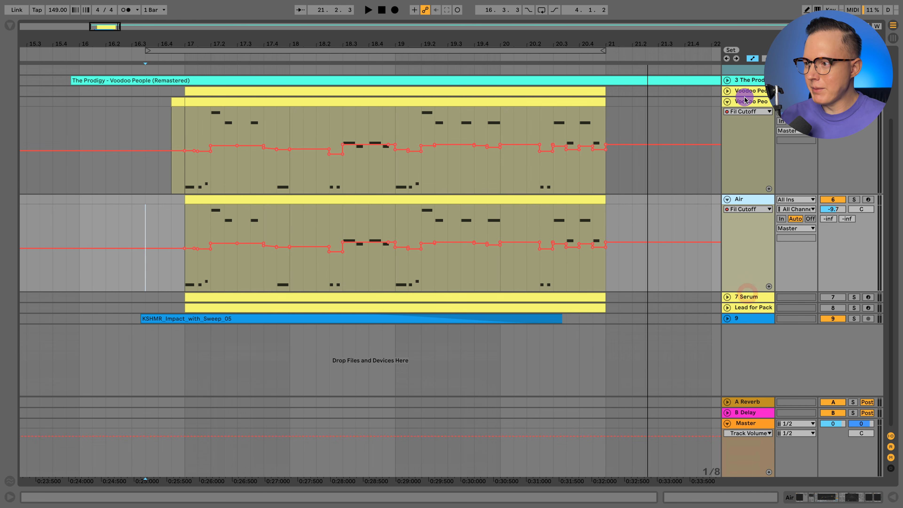
left_click(817, 497)
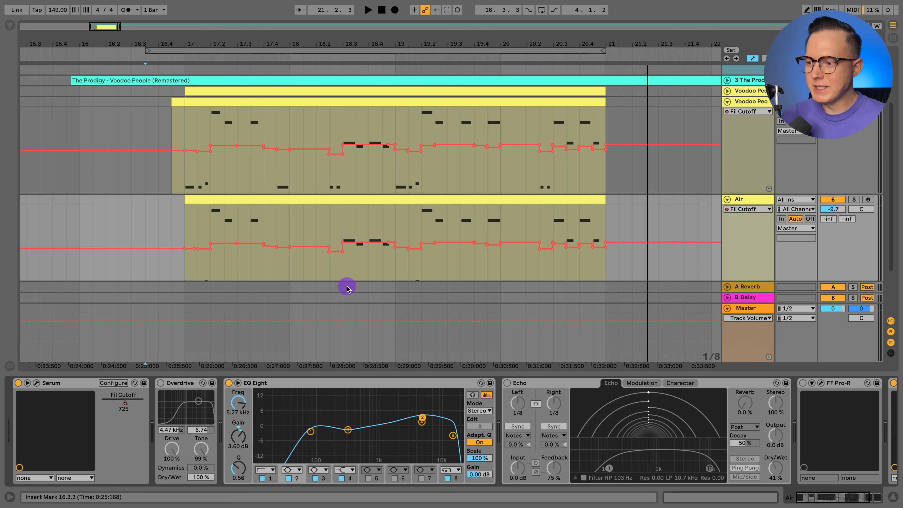
left_click(896, 497)
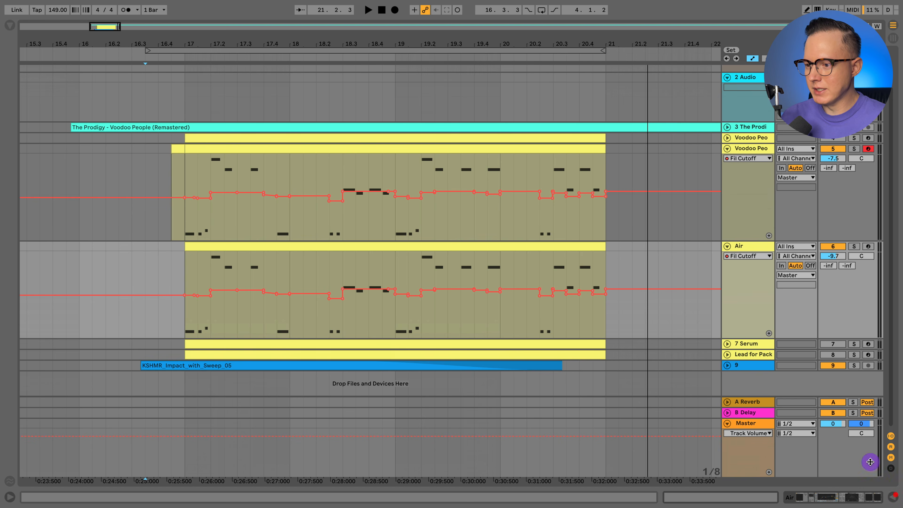
Activate and solo the 7 Serum track and unfold it to show its notes and Fil Cutoff automation
left_click(745, 343)
left_click(854, 344)
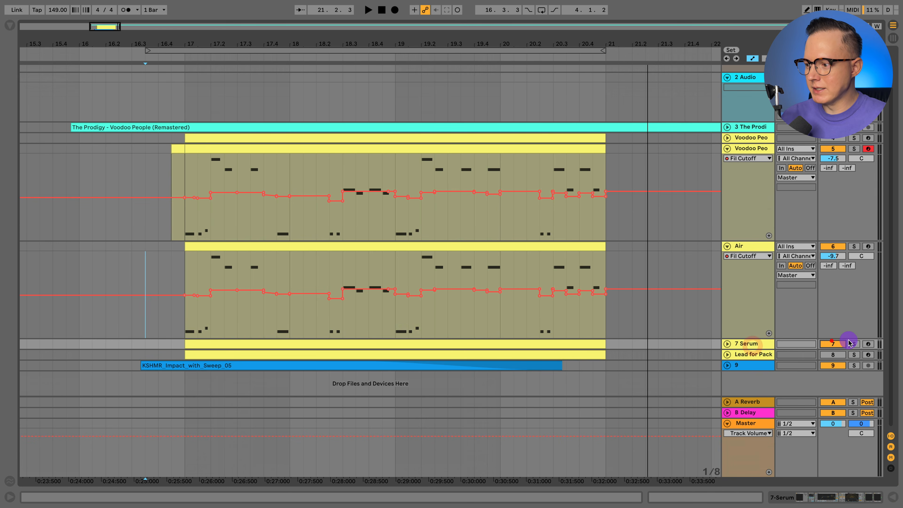
left_click(727, 344)
scroll(617, 324, "down", 5)
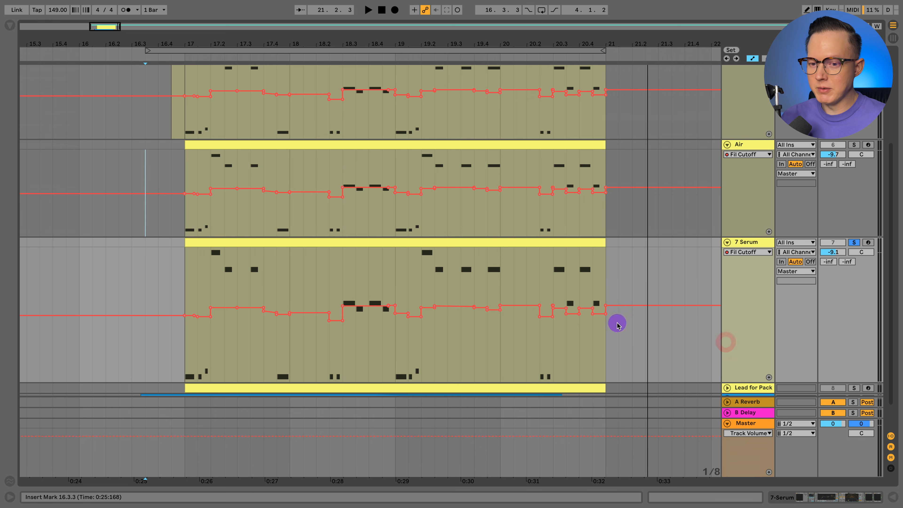
Place the playback start at 17.1.1 and show the 7 Serum track's device chain
left_click(182, 266)
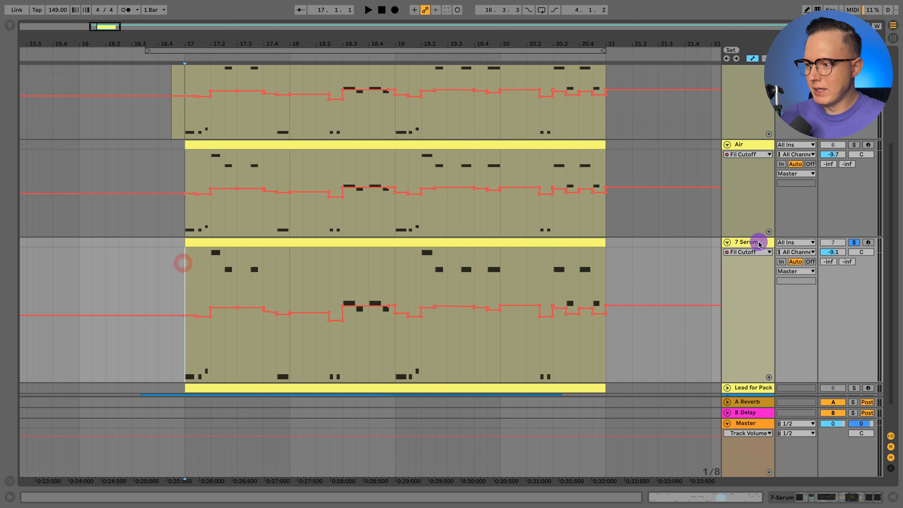
left_click(804, 498)
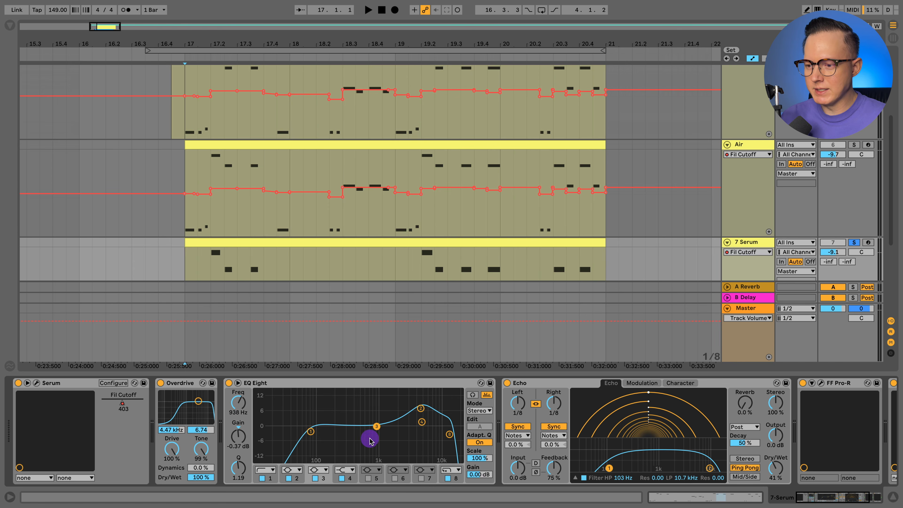
left_click(756, 237)
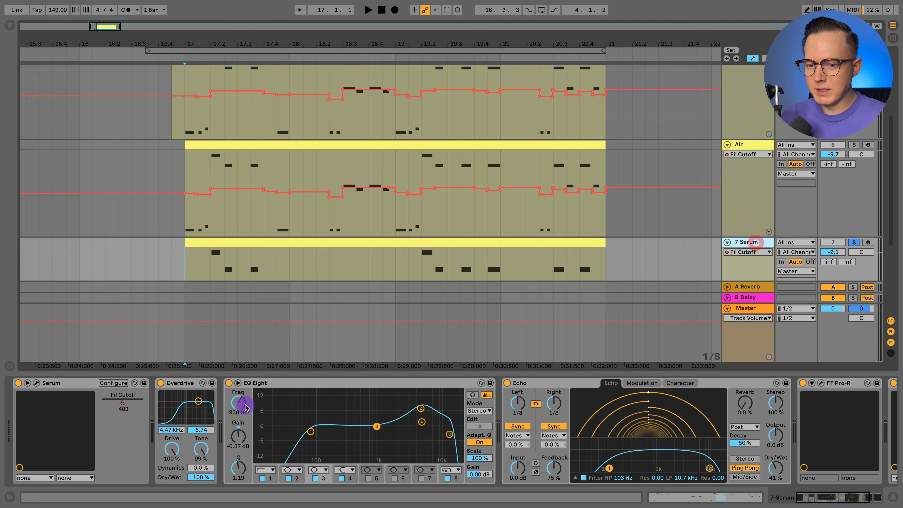
Solo and unfold the Lead for Pack track, open its Serum window and play the part
scroll(743, 222, "down", 5)
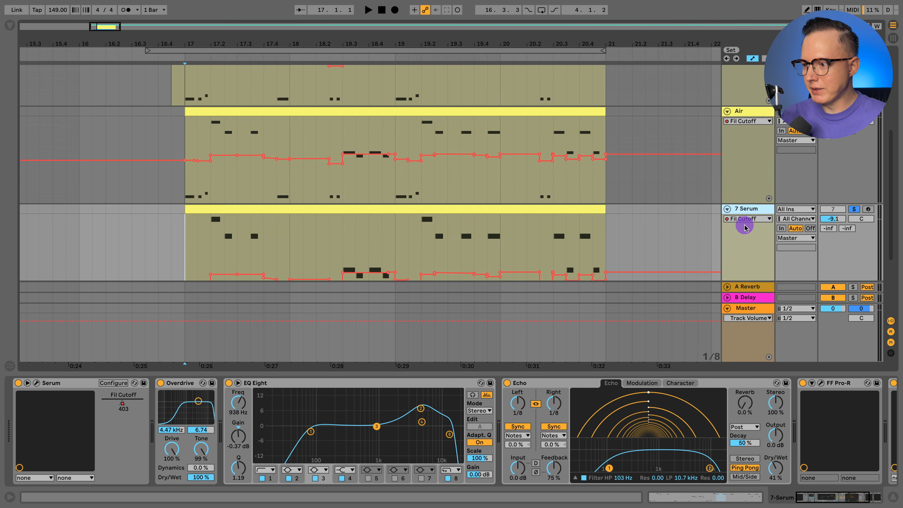
left_click(746, 248)
left_click(728, 248)
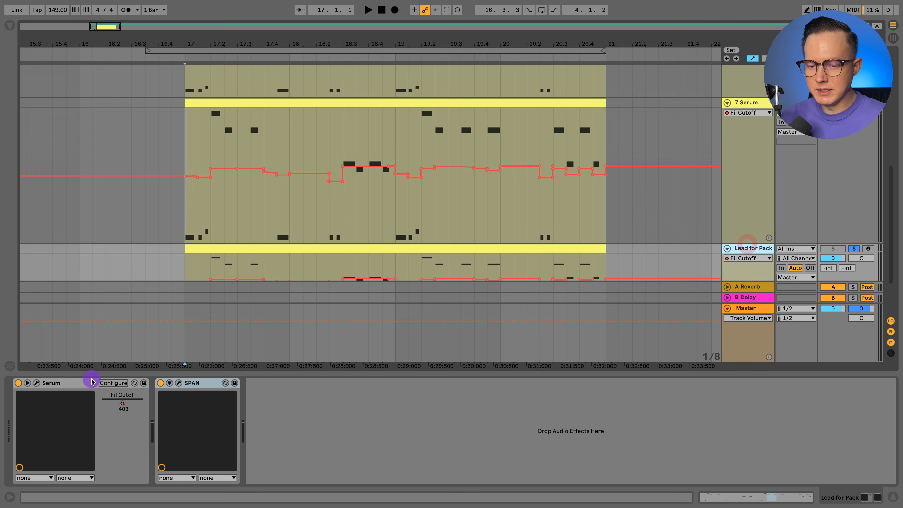
scroll(733, 201, "down", 2)
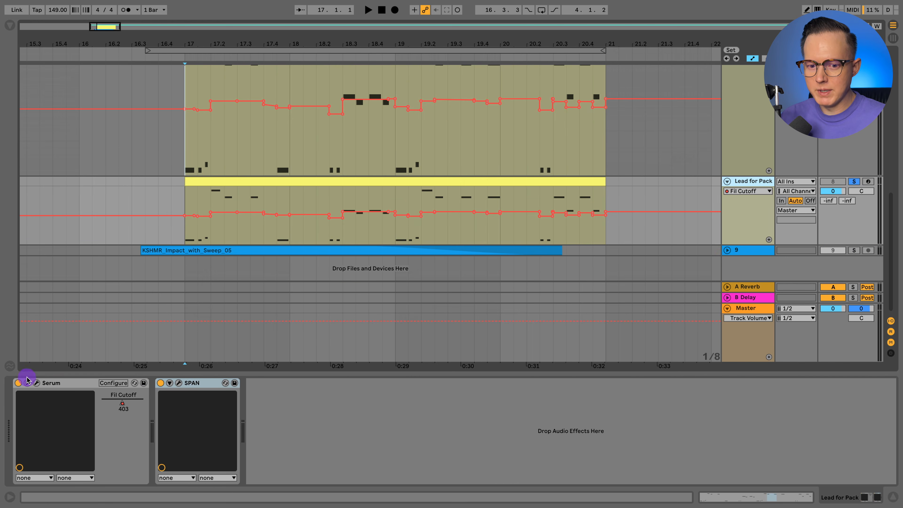
key("space")
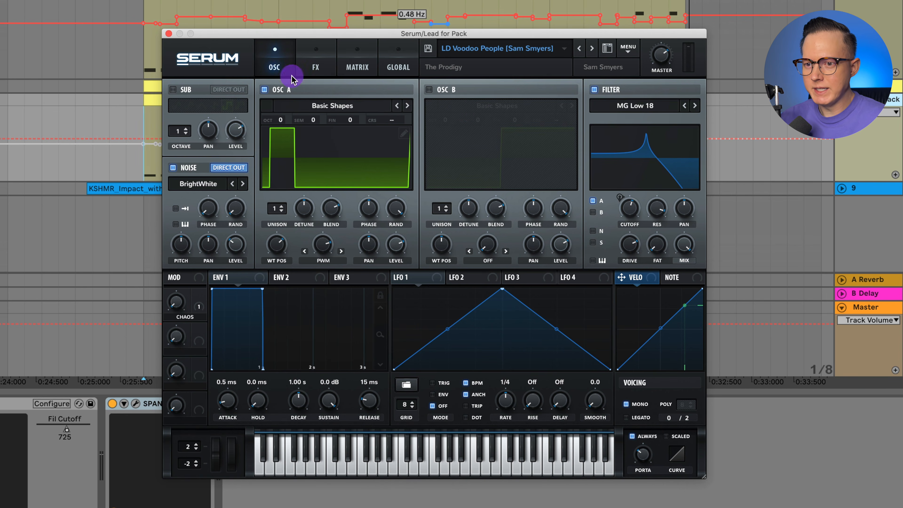
Examine the Serum preset's effects chain from Distortion down to Delay and Reverb, checking the reverb's on/off state
left_click(316, 68)
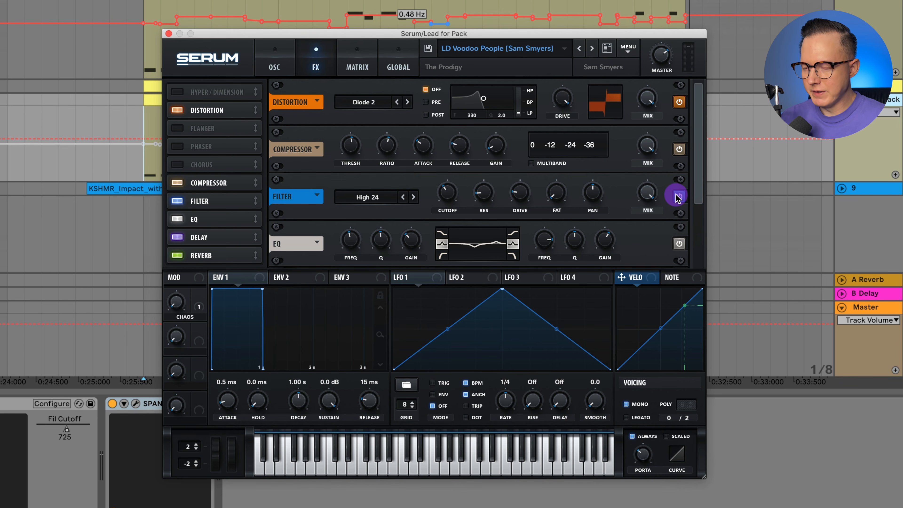
scroll(676, 192, "down", 3)
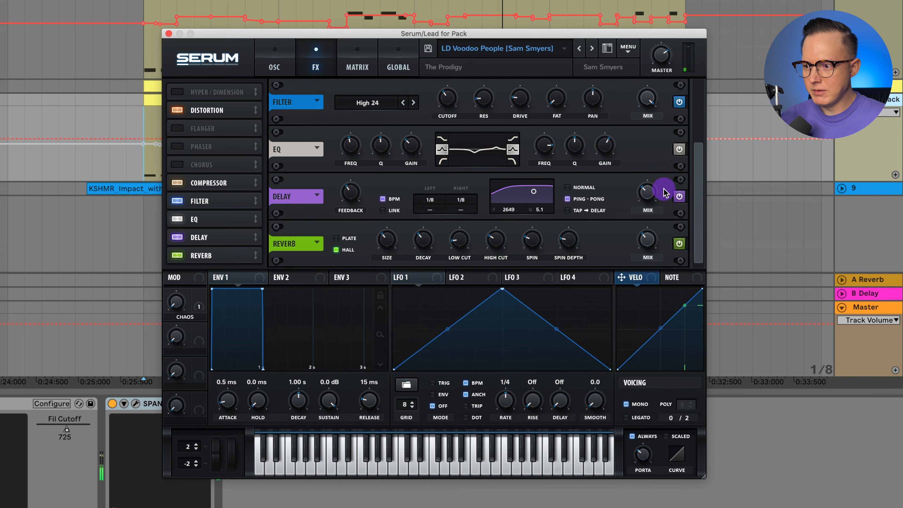
left_click(679, 243)
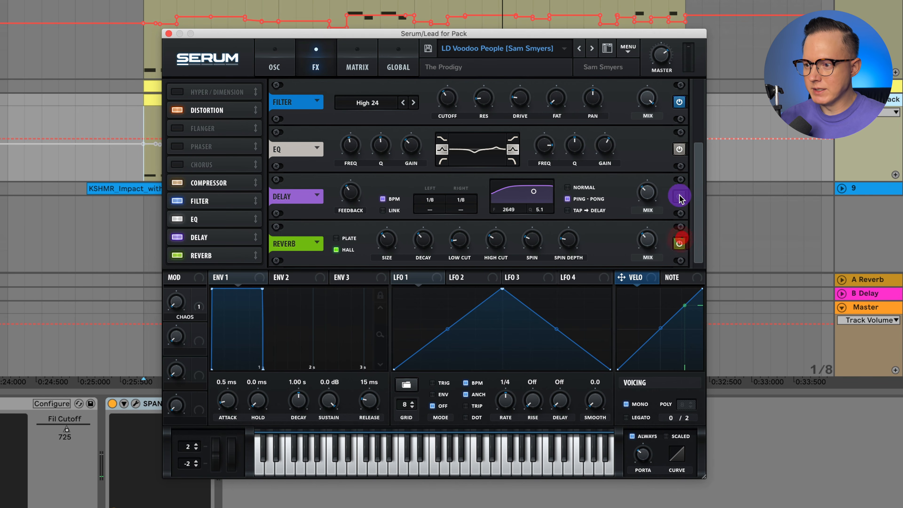
left_click_drag(700, 191, 696, 113)
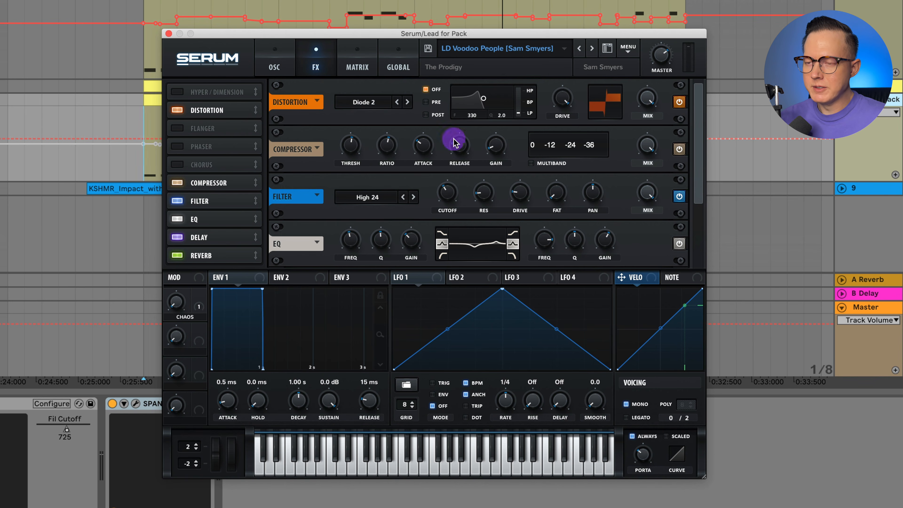
Return to the oscillator and filter page and lower the MG Low 18 filter's cutoff to 408
left_click(263, 65)
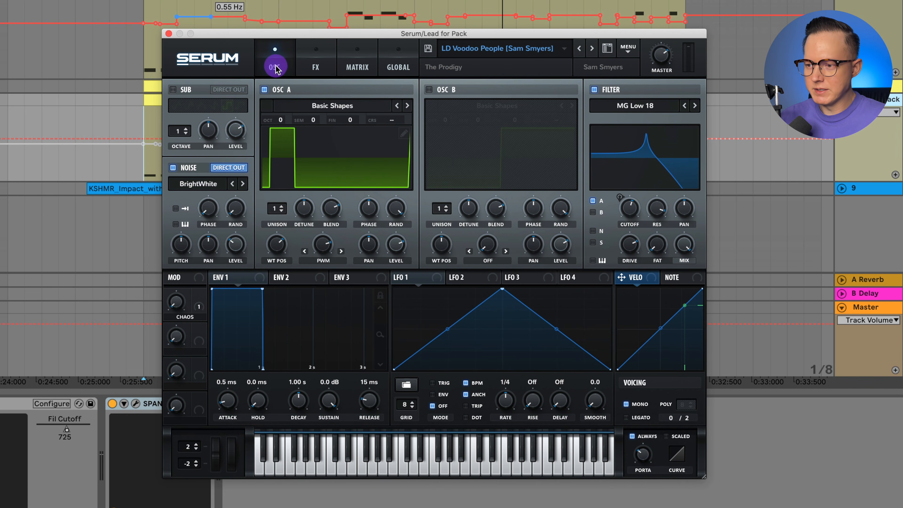
left_click_drag(636, 201, 626, 220)
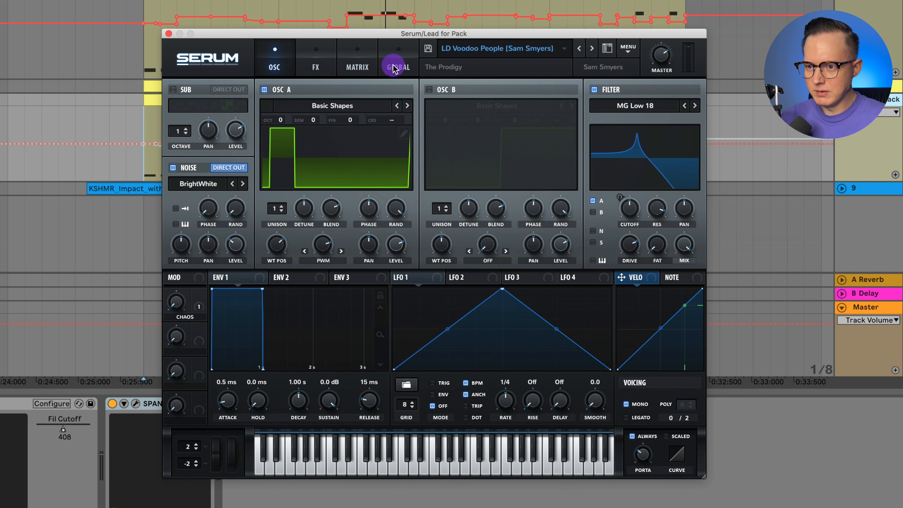
Examine the modulation matrix routing of Chaos1 to Fil Cutoff with Macro 1, and the global Chaos settings
left_click(359, 66)
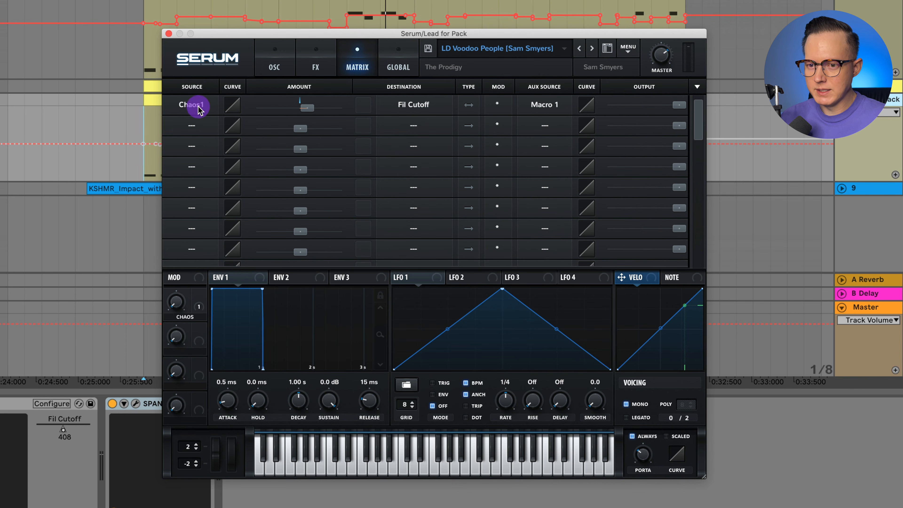
left_click(397, 69)
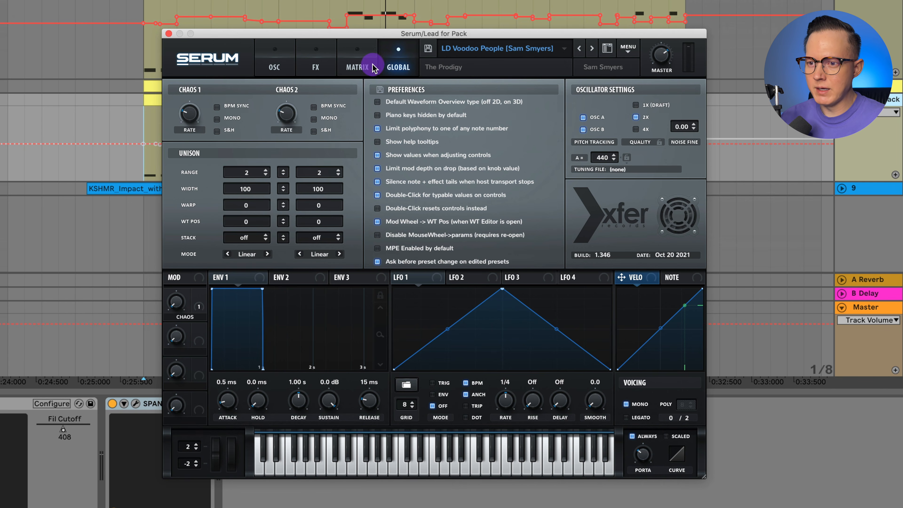
left_click(356, 67)
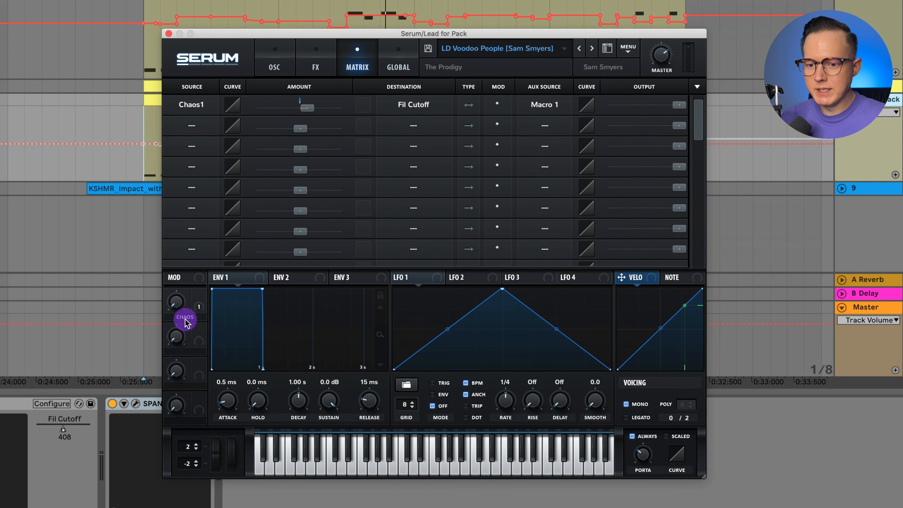
Sweep the Chaos macro up to its maximum while playing notes, watch the filter curve respond, and turn the macro back down
left_click_drag(176, 308, 195, 255)
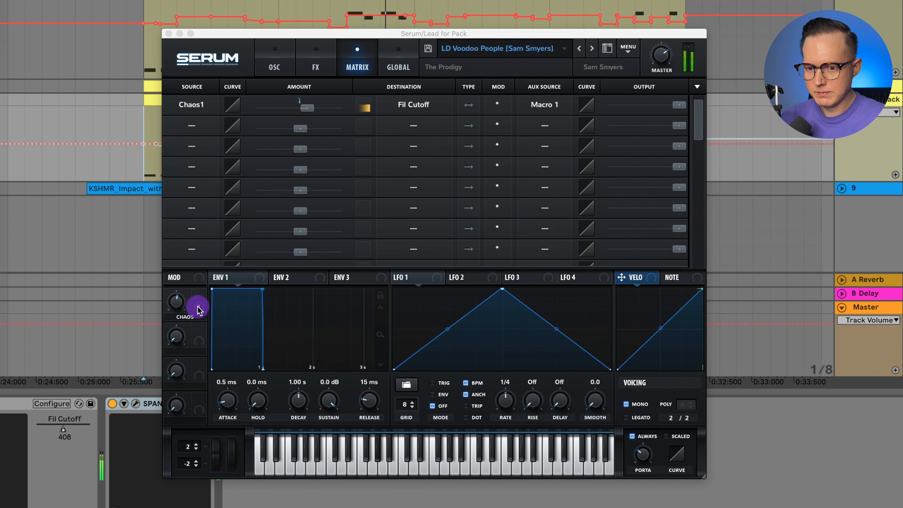
left_click_drag(195, 306, 192, 239)
left_click(274, 67)
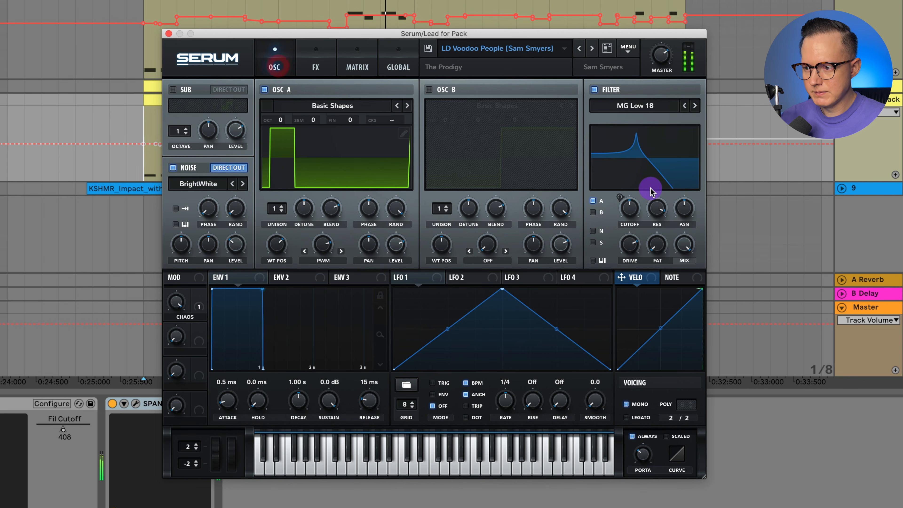
left_click_drag(651, 192, 634, 185)
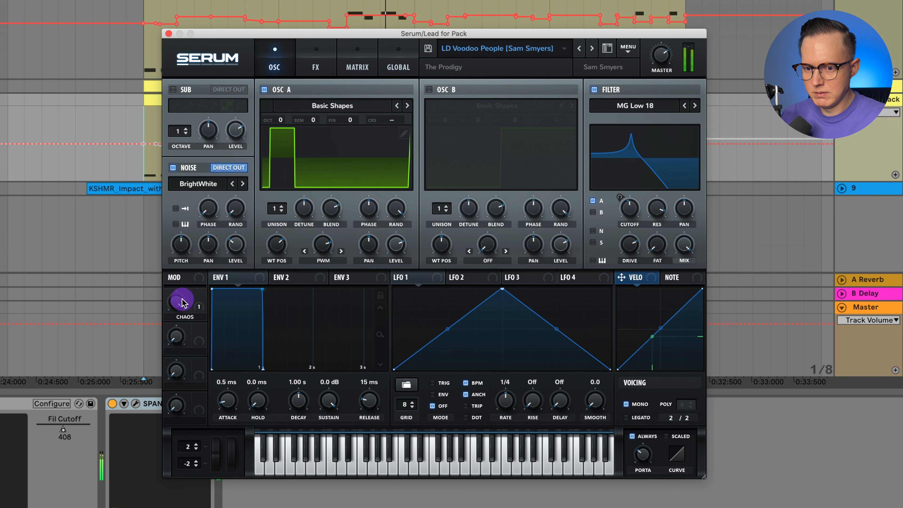
left_click_drag(170, 364, 181, 459)
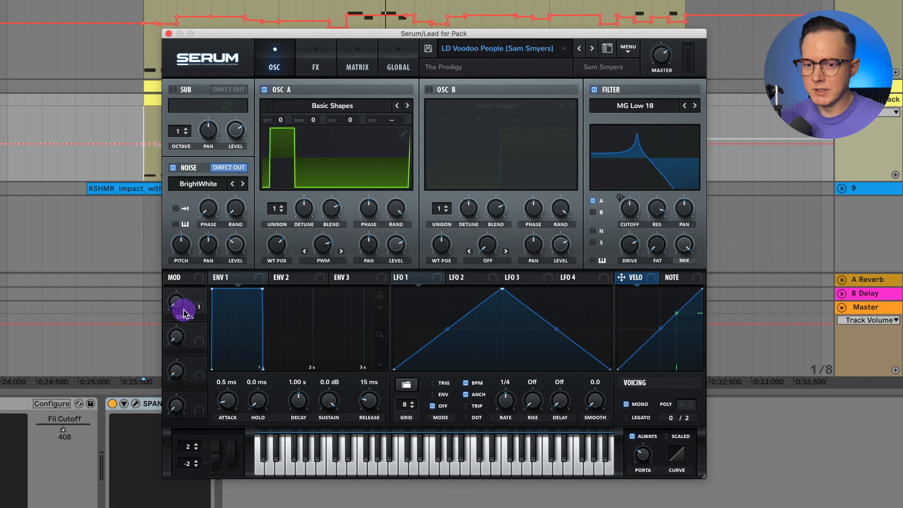
left_click_drag(184, 313, 192, 360)
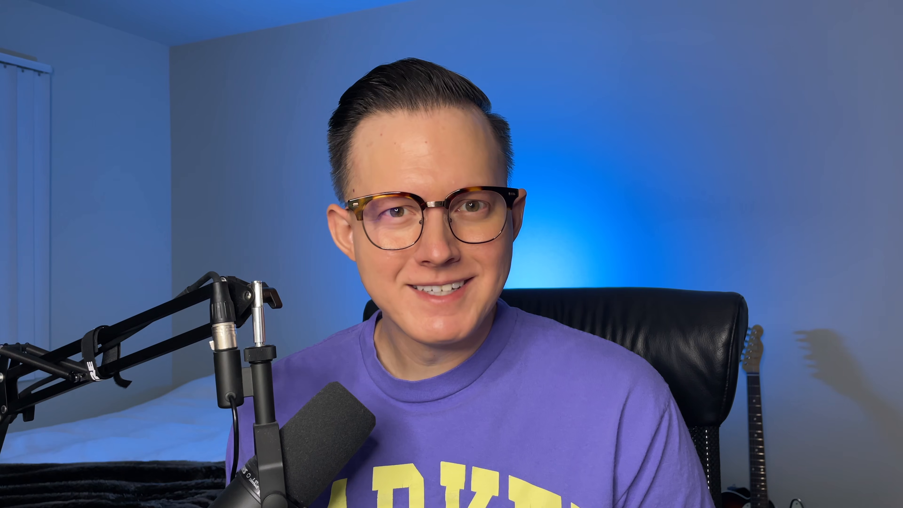